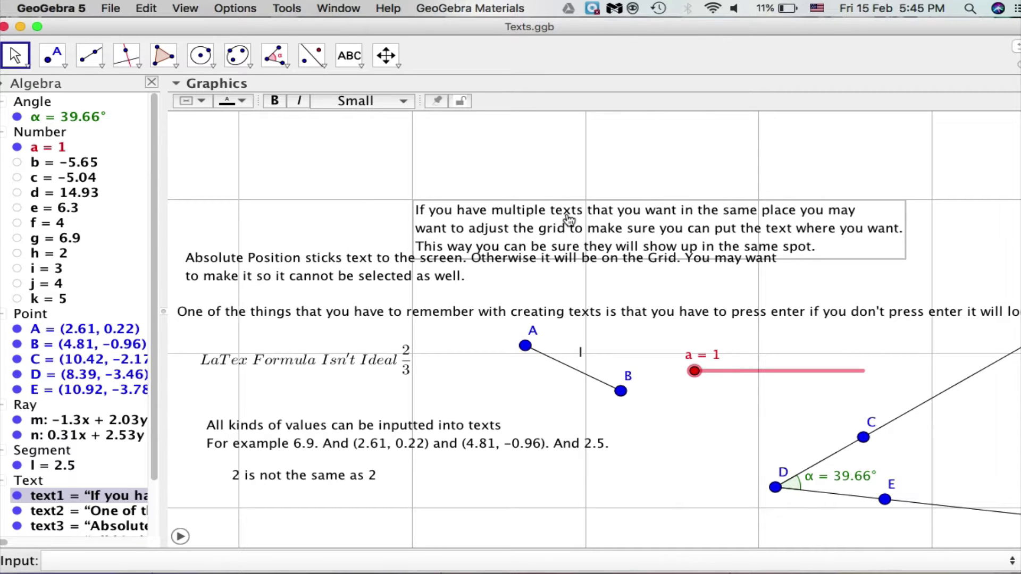
- Move the "If you have multiple texts" text one grid line to the left and deselect it
key("Escape")
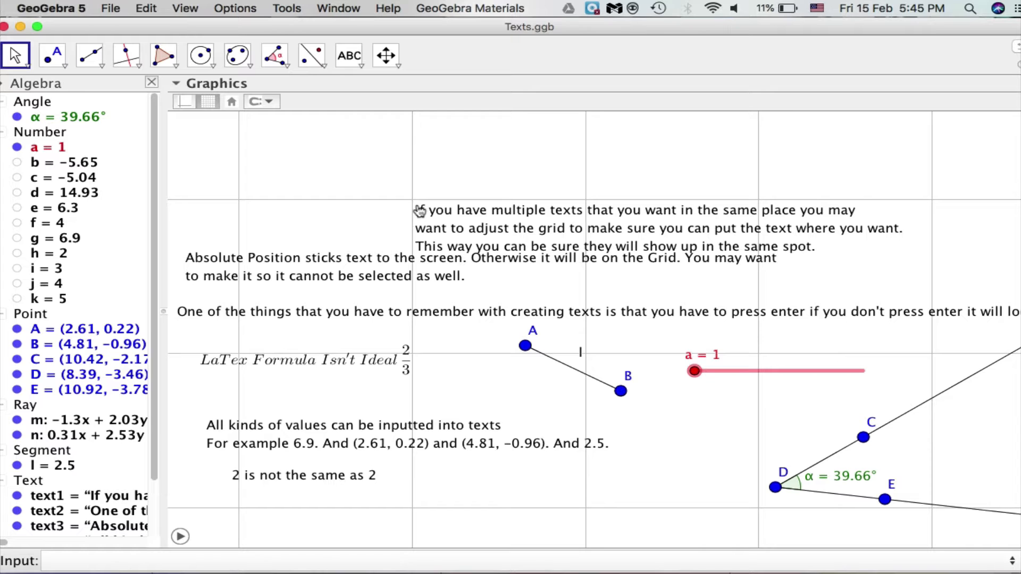
left_click(458, 226)
left_click_drag(346, 222, 321, 222)
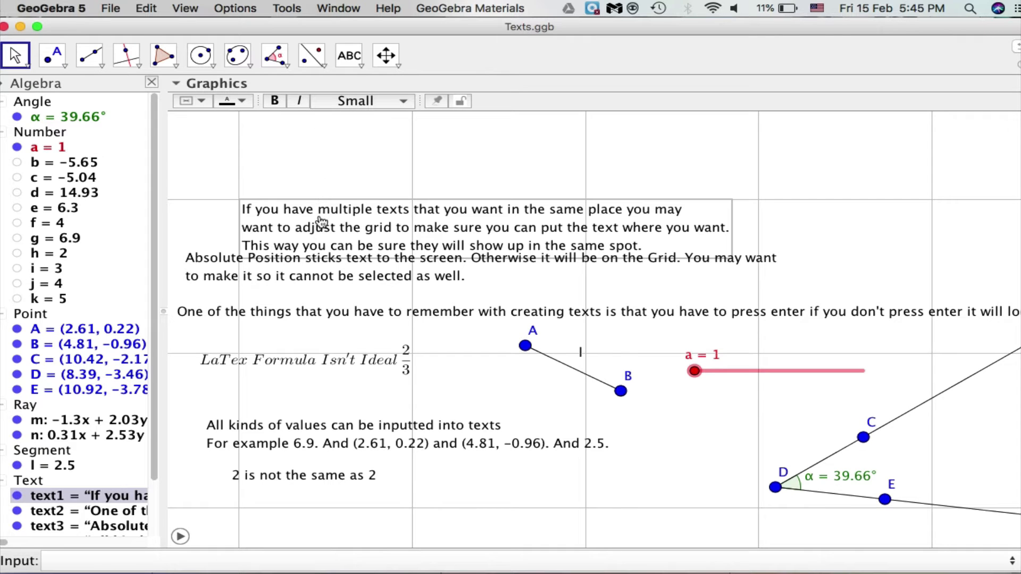
left_click(345, 177)
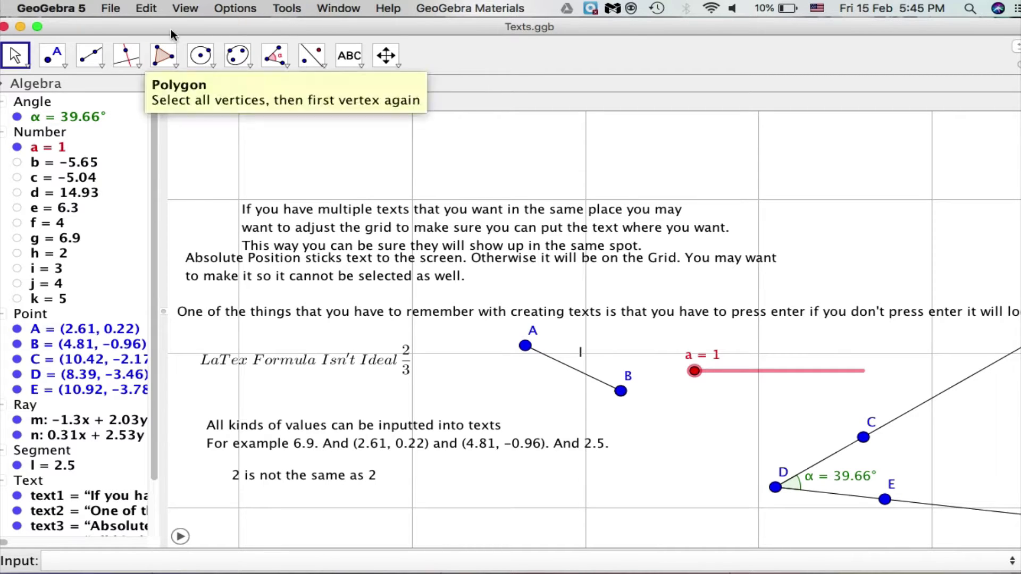
- Set the x-axis distance to 1 in the graphics view preferences
left_click(148, 8)
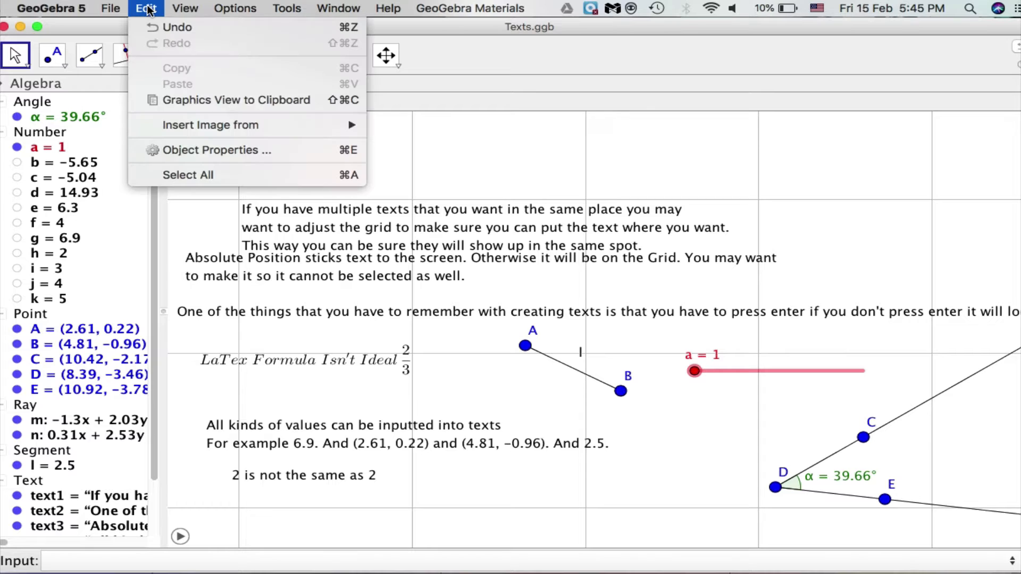
left_click(183, 150)
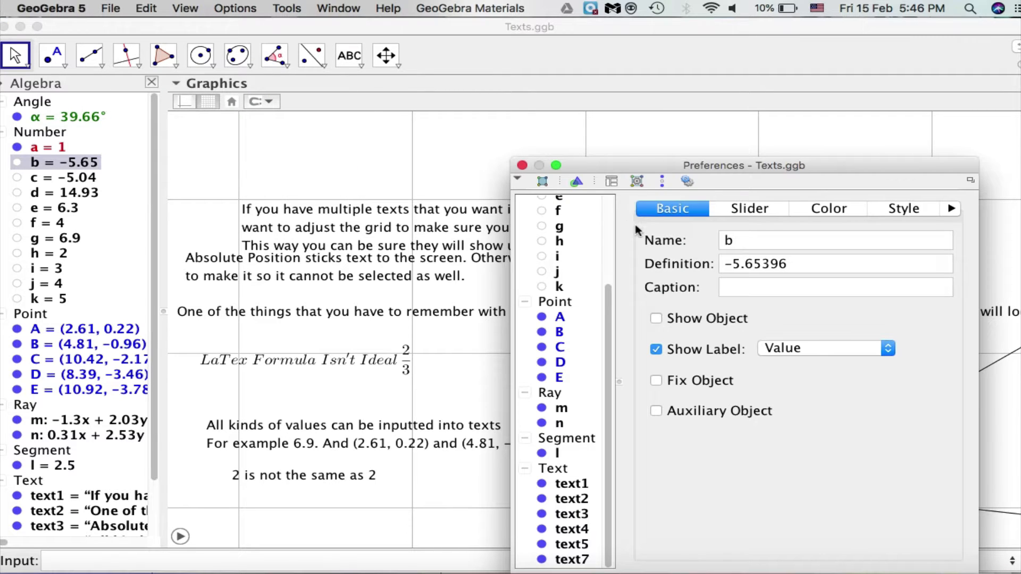
left_click(576, 183)
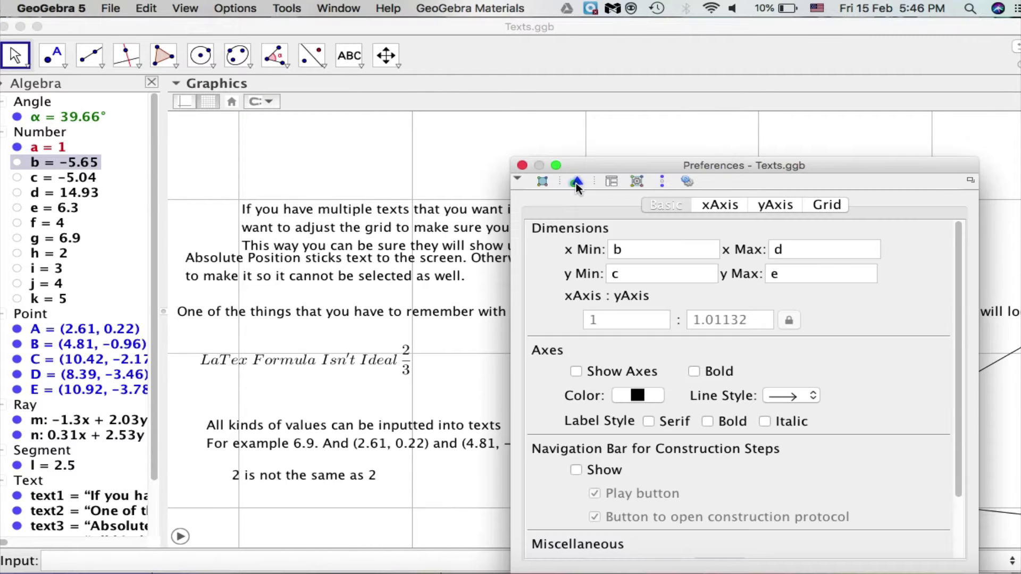
left_click(719, 205)
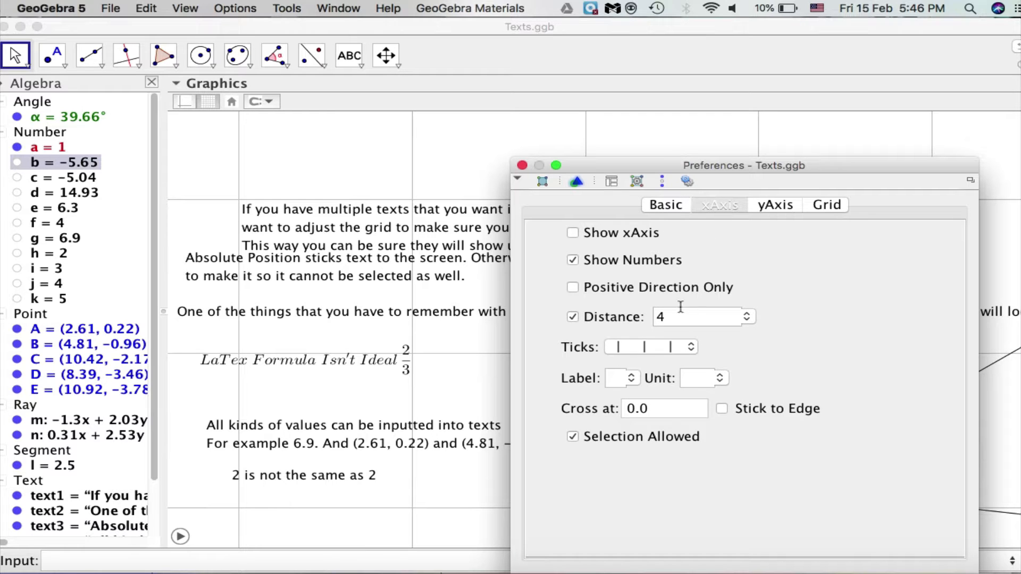
left_click(670, 317)
type("1")
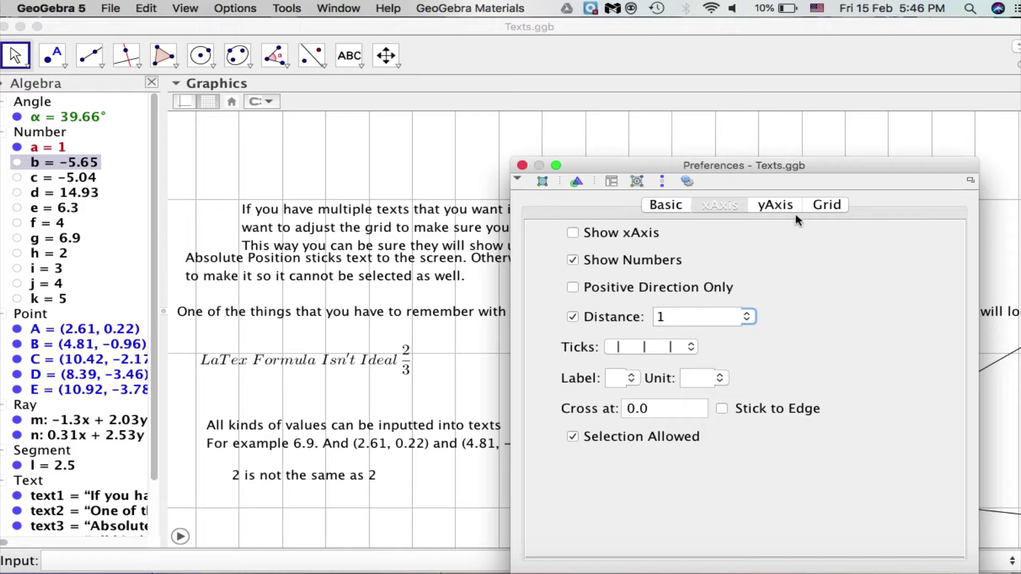
- Set the y-axis distance to 1 and close the preferences
left_click(773, 207)
left_click(693, 310)
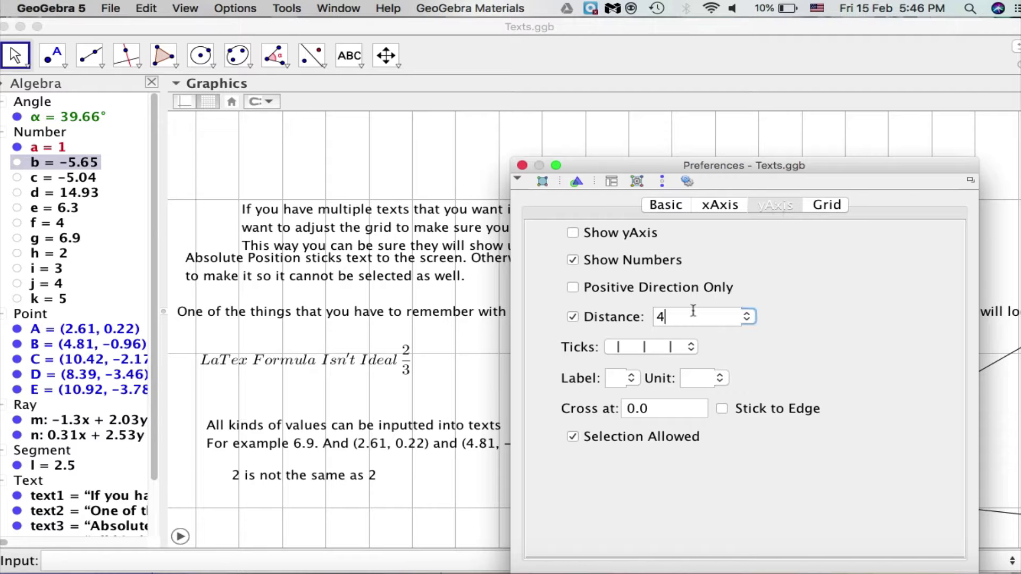
key("Return")
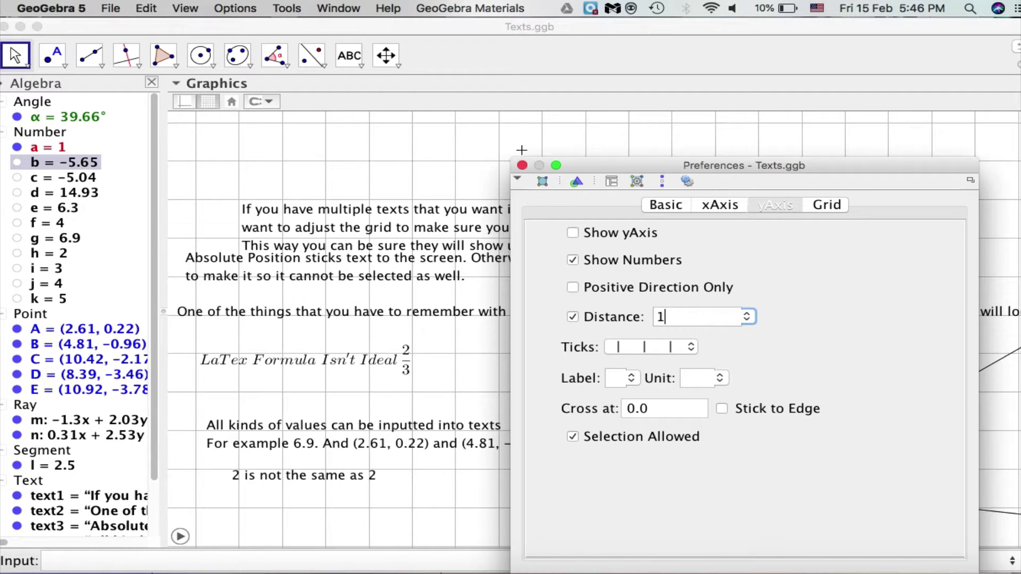
left_click(521, 166)
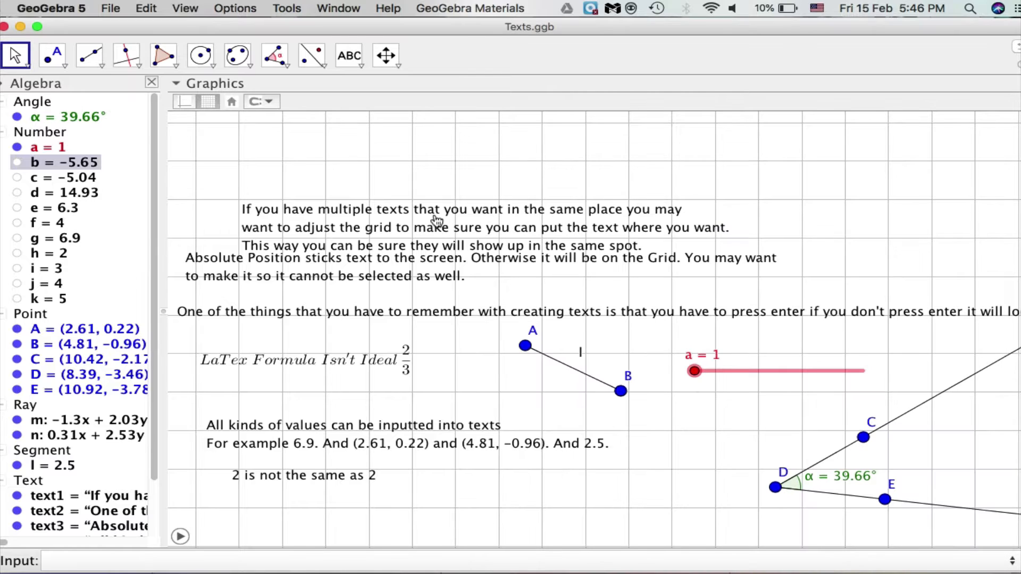
- Move the "If you have multiple texts" text to a grid point near the upper-left corner of the graphics view and deselect it
left_click_drag(433, 220, 367, 138)
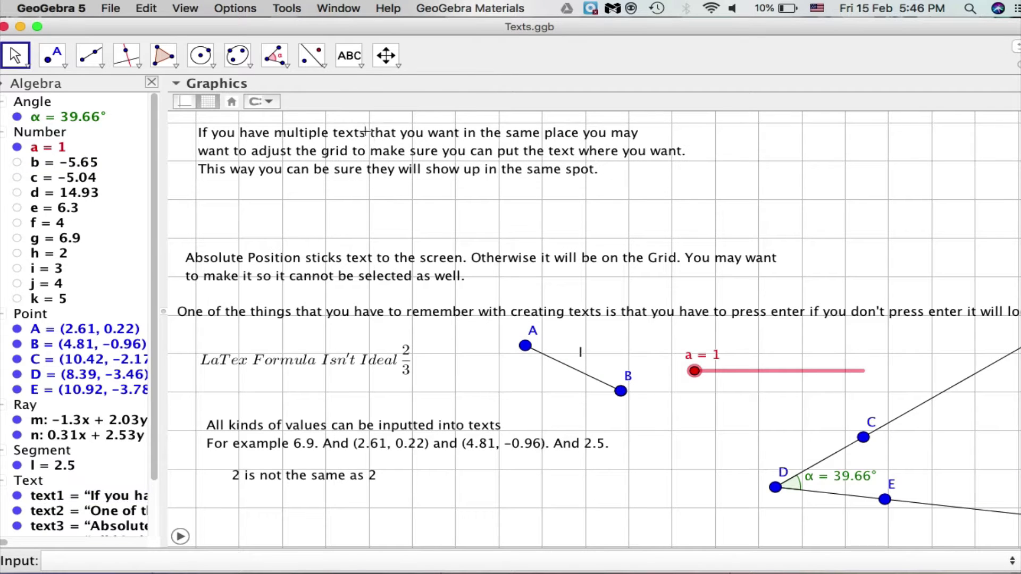
left_click(289, 135)
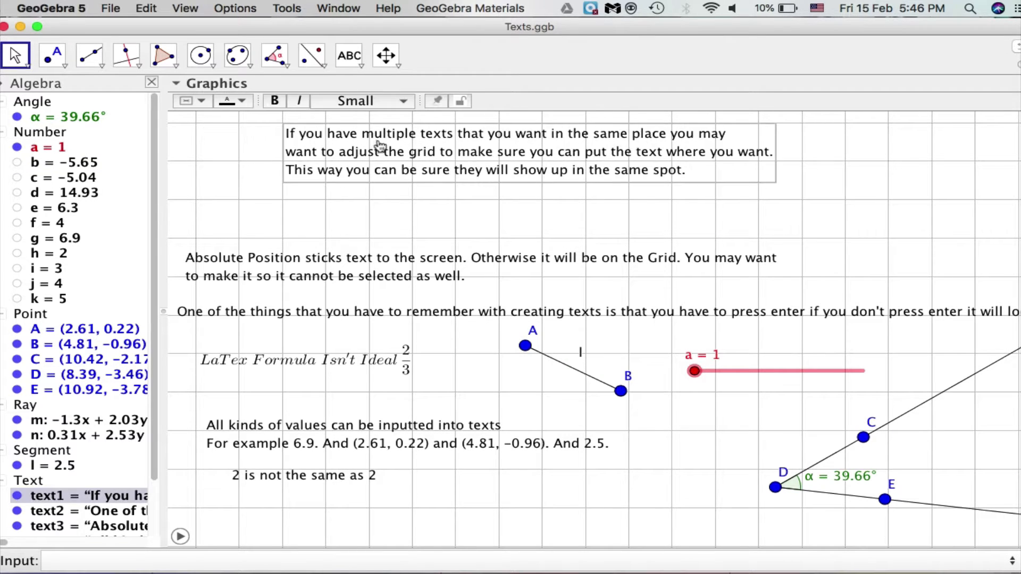
key("Escape")
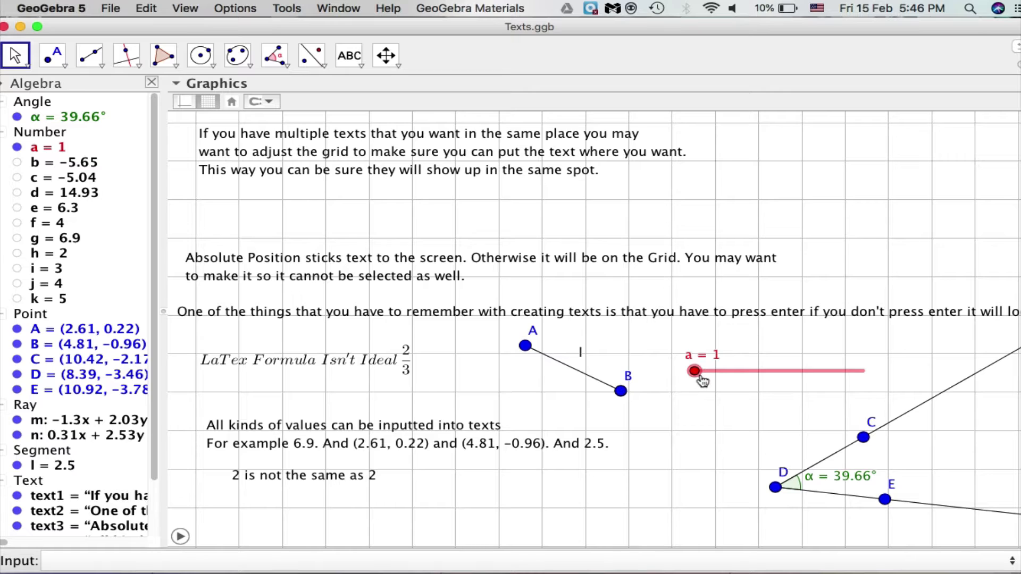
- Give text1 ("If you have multiple texts") the condition to show object a=1 and close its properties
left_click(146, 8)
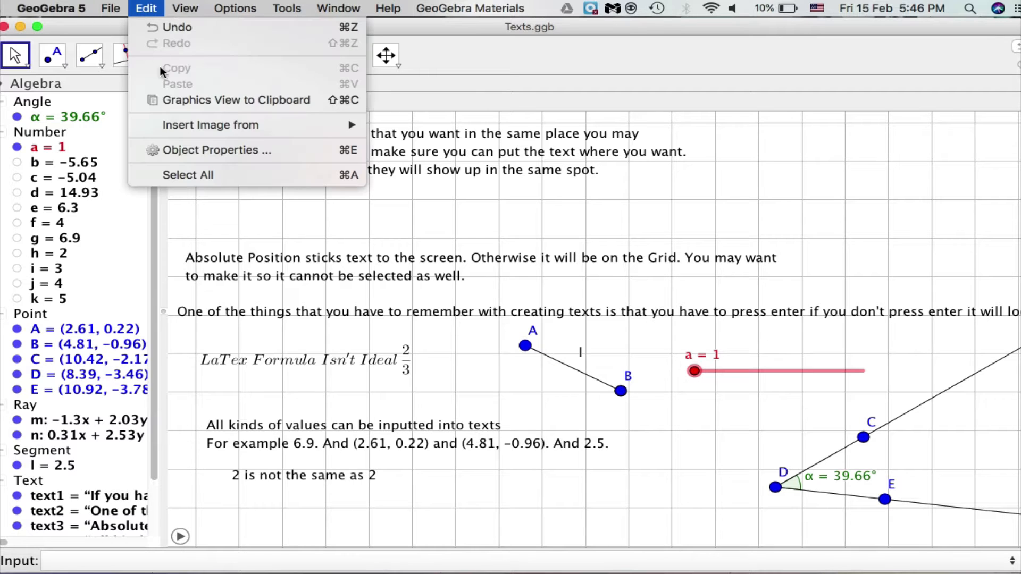
left_click(183, 150)
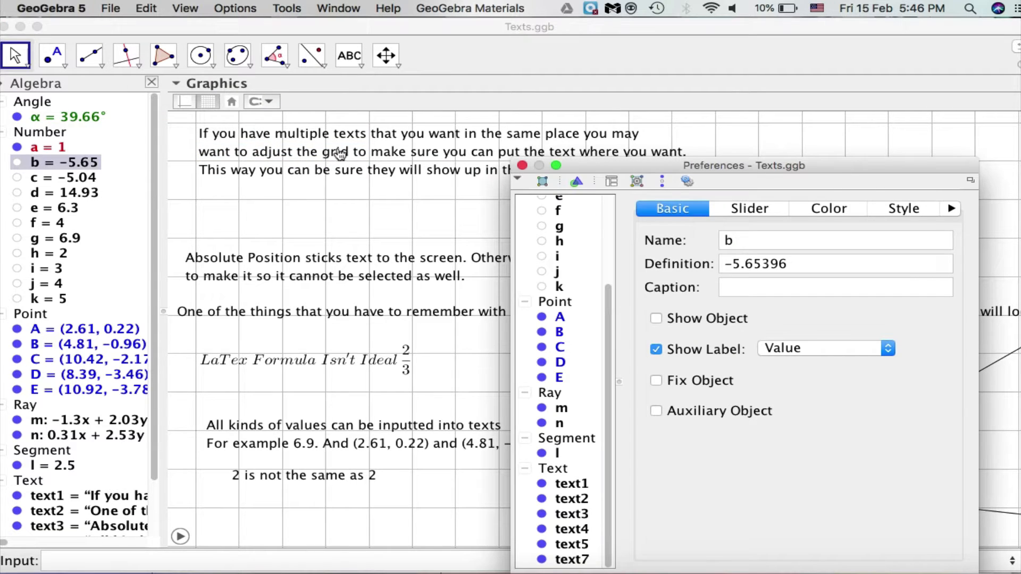
left_click(294, 155)
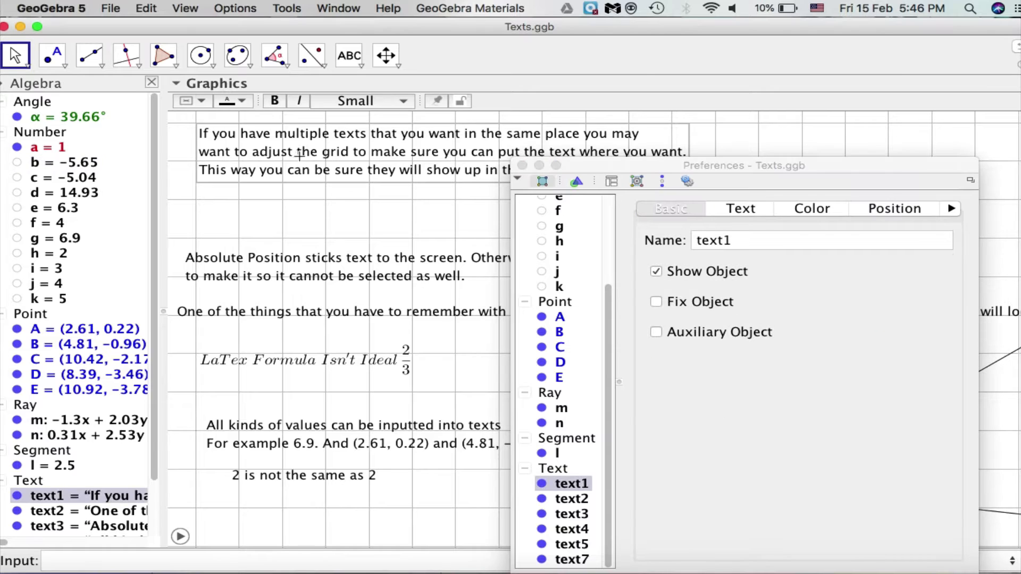
left_click(948, 208)
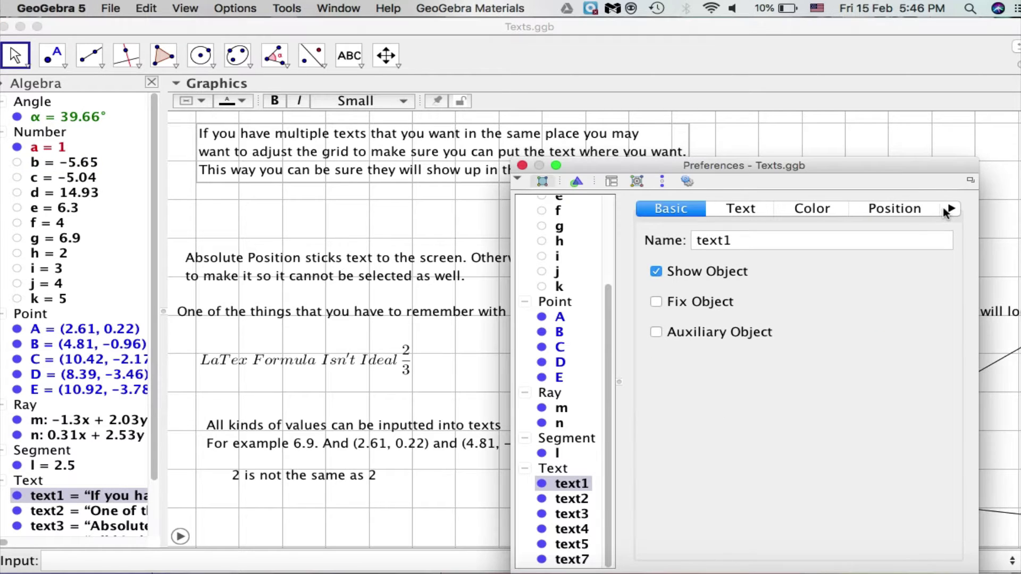
left_click(947, 209)
left_click(947, 209)
left_click(947, 208)
left_click(946, 208)
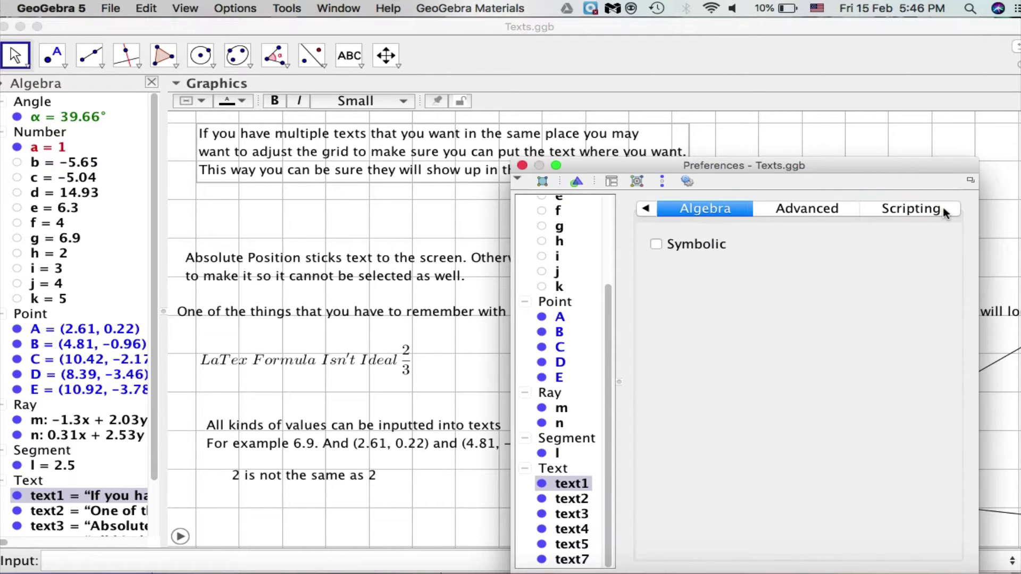
left_click(821, 210)
left_click(702, 255)
type("a")
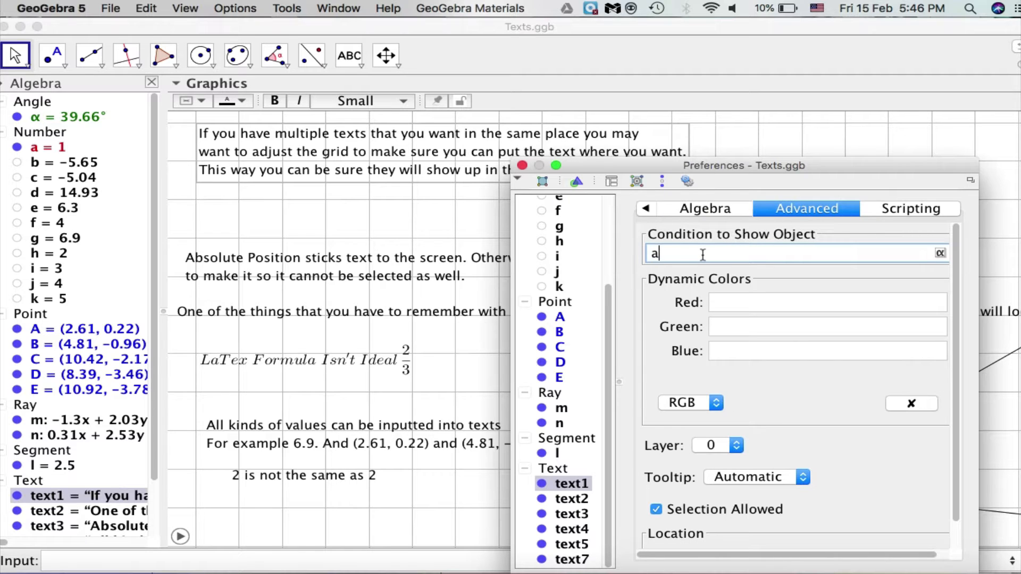
type("=1")
key("Return")
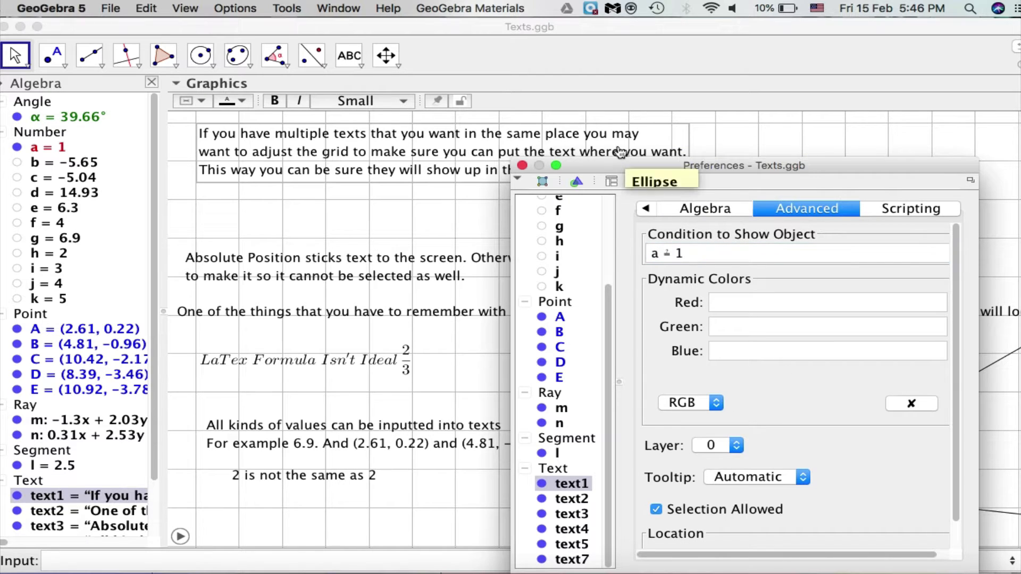
left_click(522, 165)
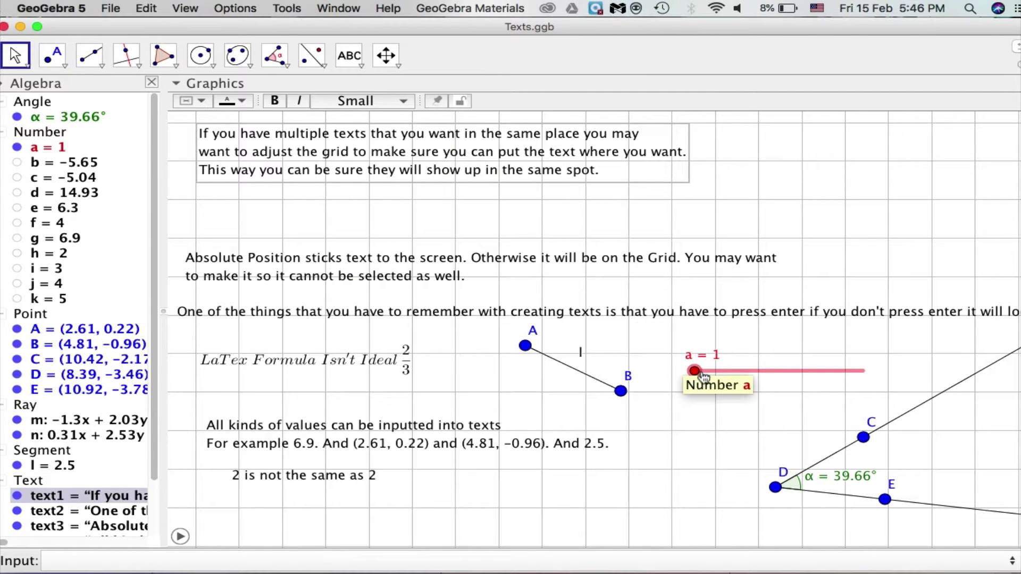
- Set slider a to 2 and, with point capturing Fixed to Grid, move the "Absolute Position" text to the grid point the first text occupied
left_click_drag(693, 372, 719, 374)
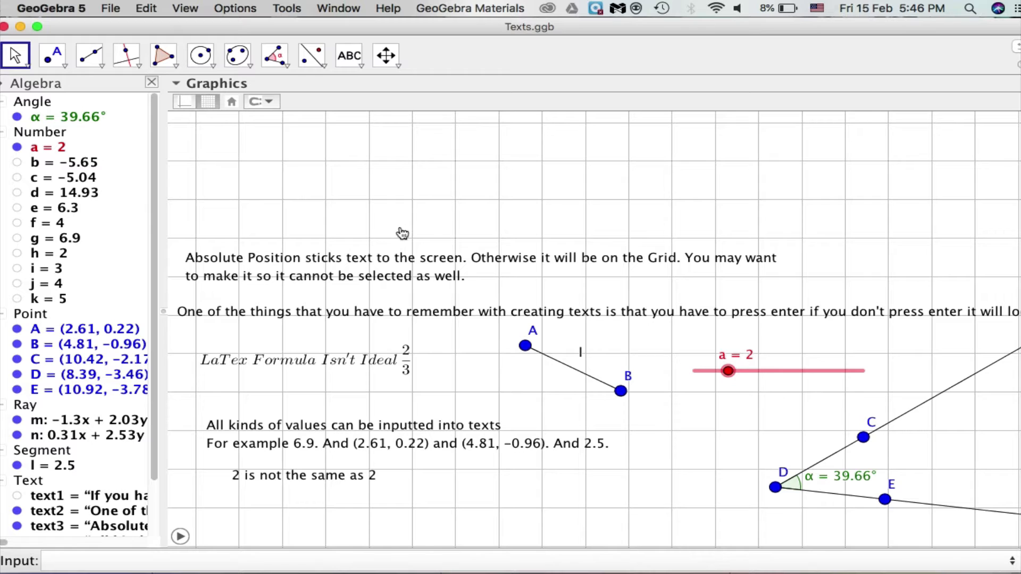
left_click(257, 101)
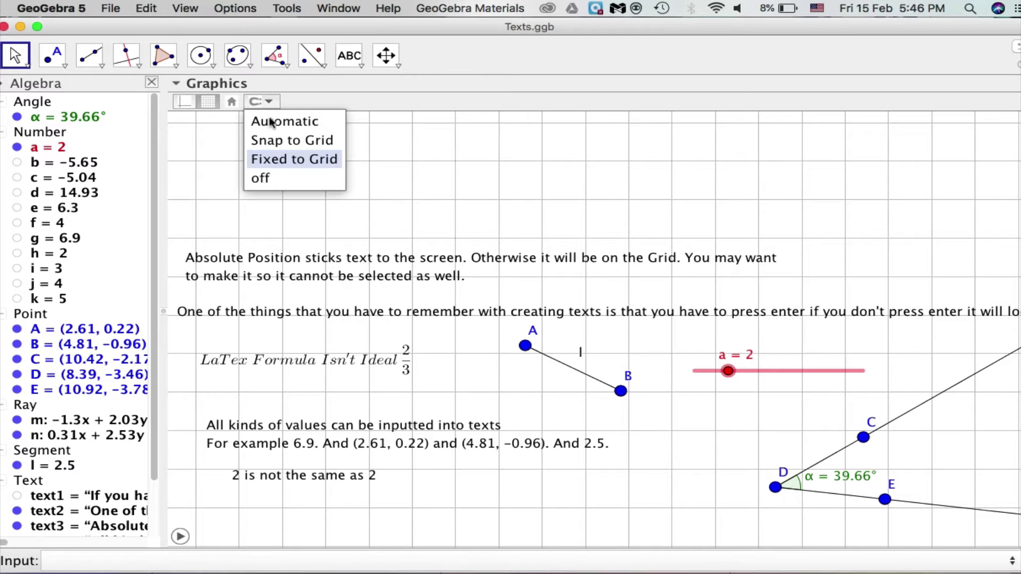
left_click(272, 158)
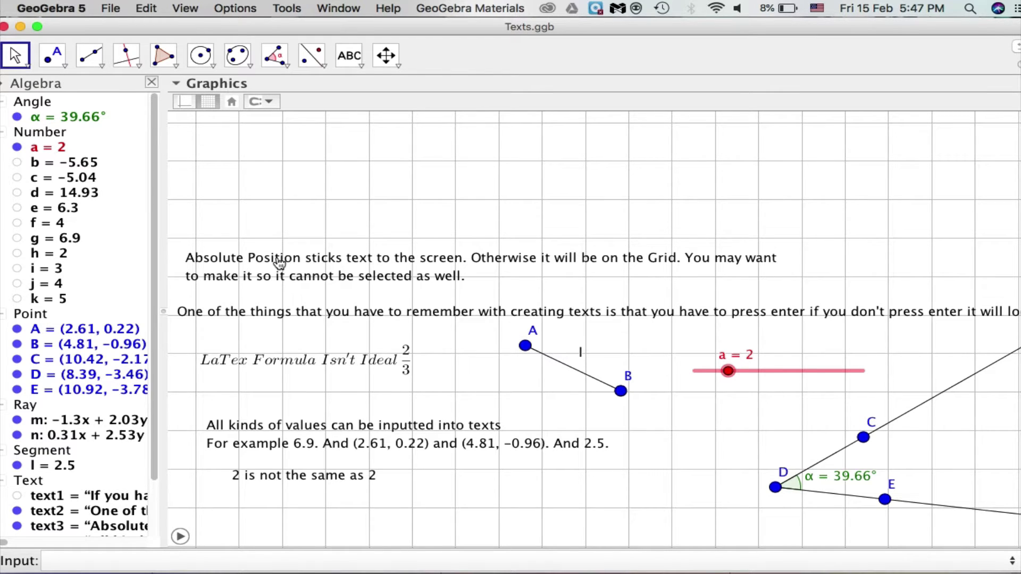
left_click_drag(280, 263, 294, 161)
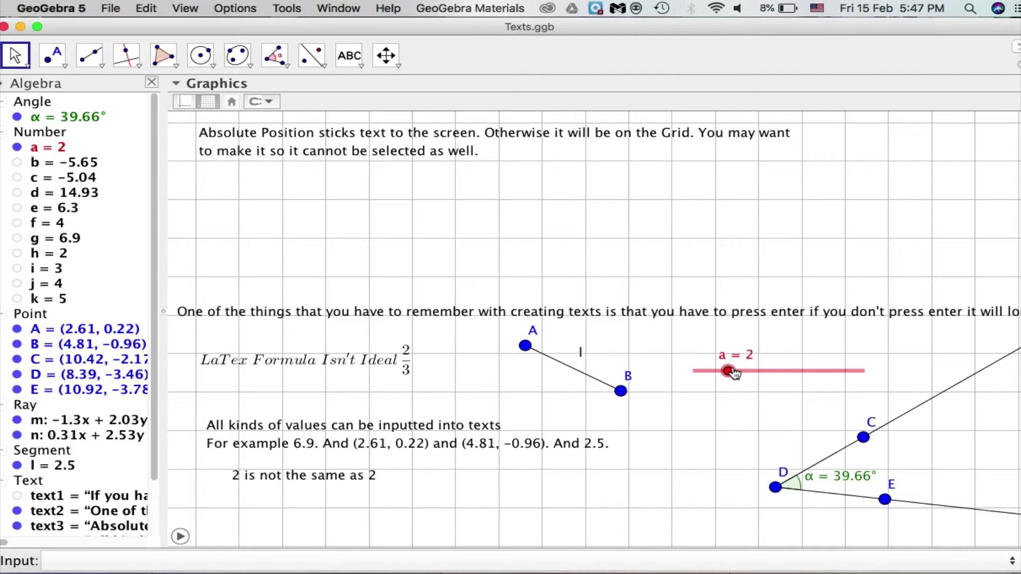
mouse_move(728, 370)
left_mouse_down()
mouse_move(694, 372)
mouse_move(728, 371)
left_mouse_up()
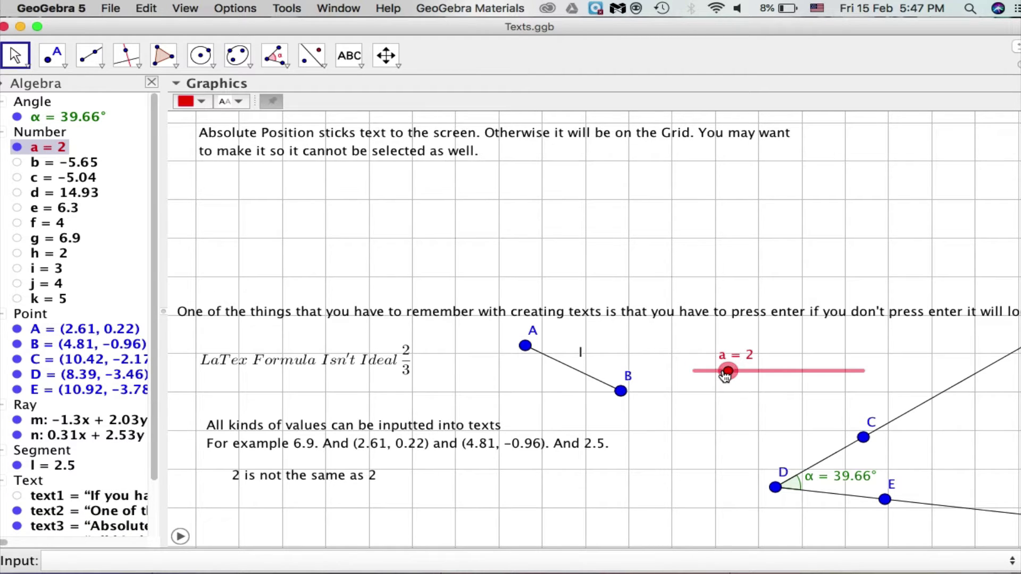
- Give text3 ("Absolute Position") the condition to show object a=2 and close its properties
left_click(406, 153)
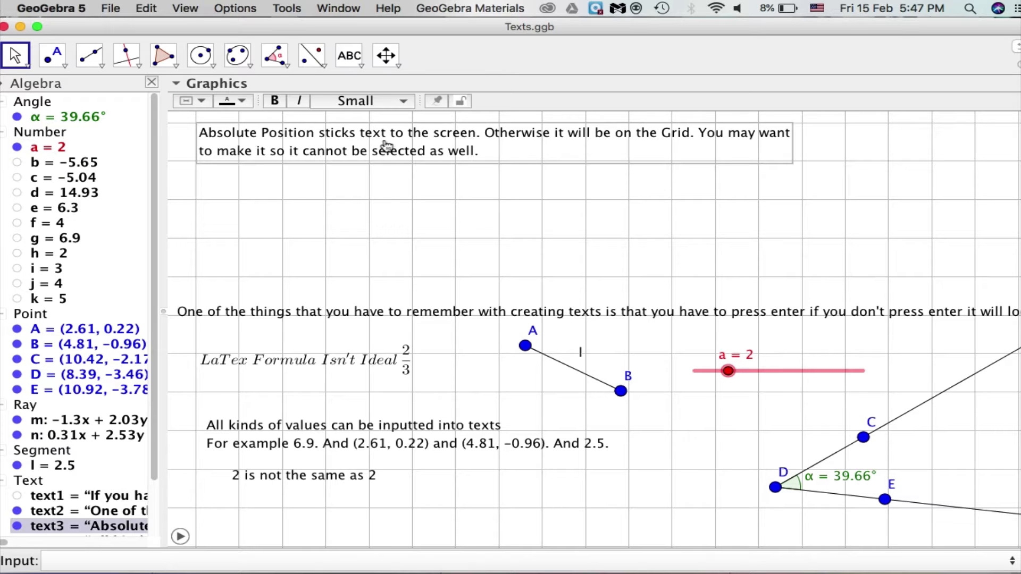
left_click(134, 9)
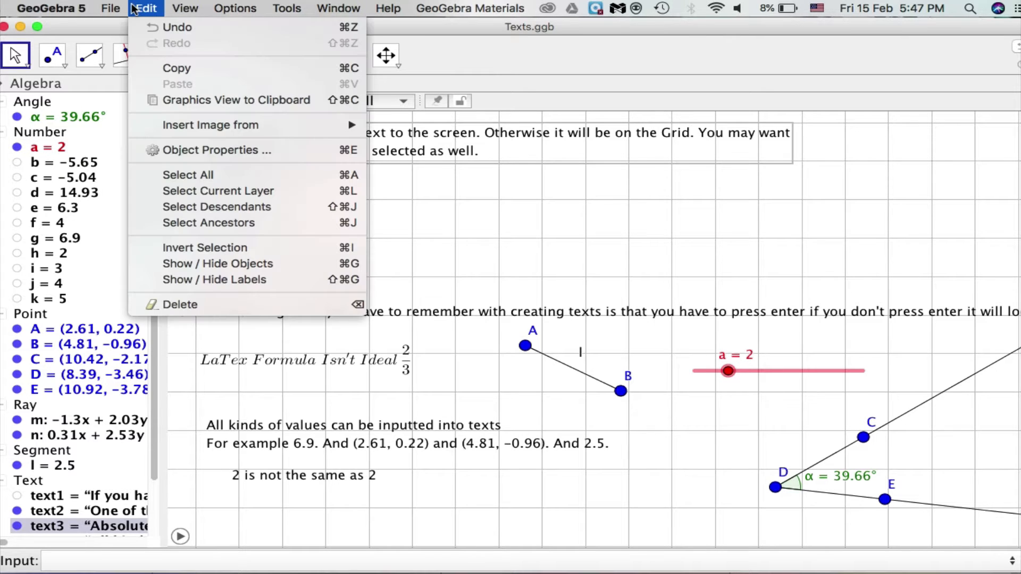
left_click(171, 151)
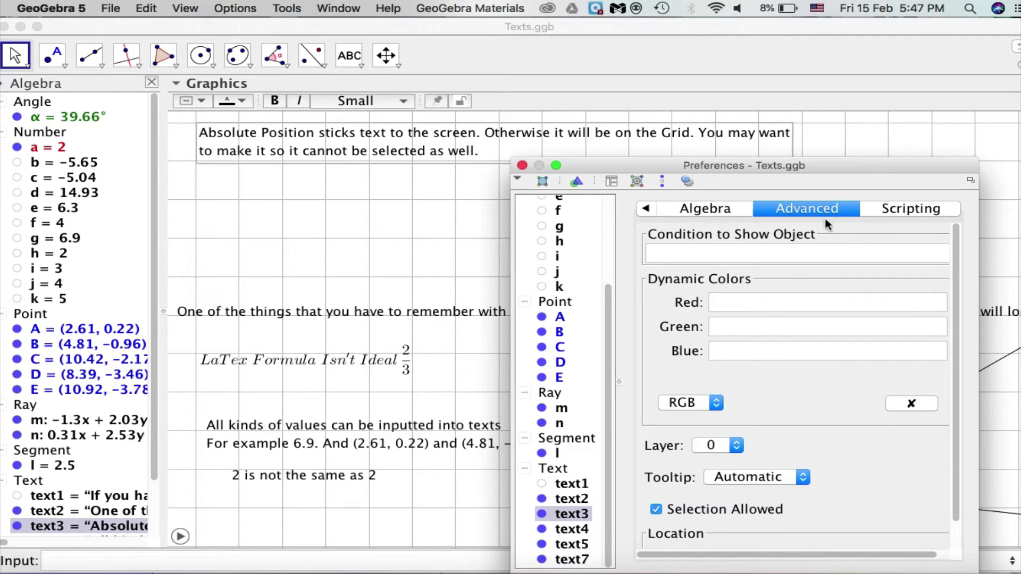
left_click(771, 248)
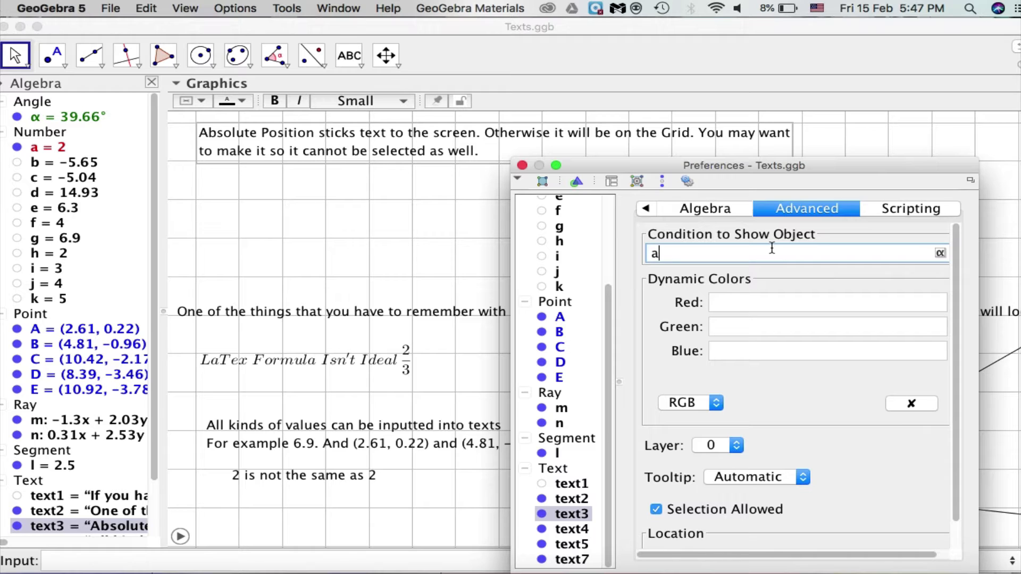
key("Return")
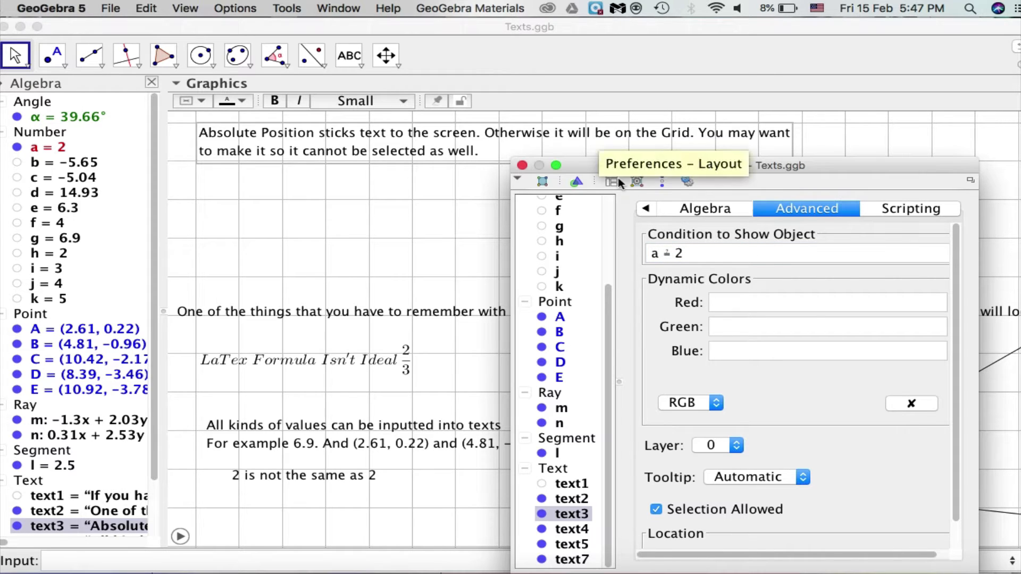
left_click(522, 166)
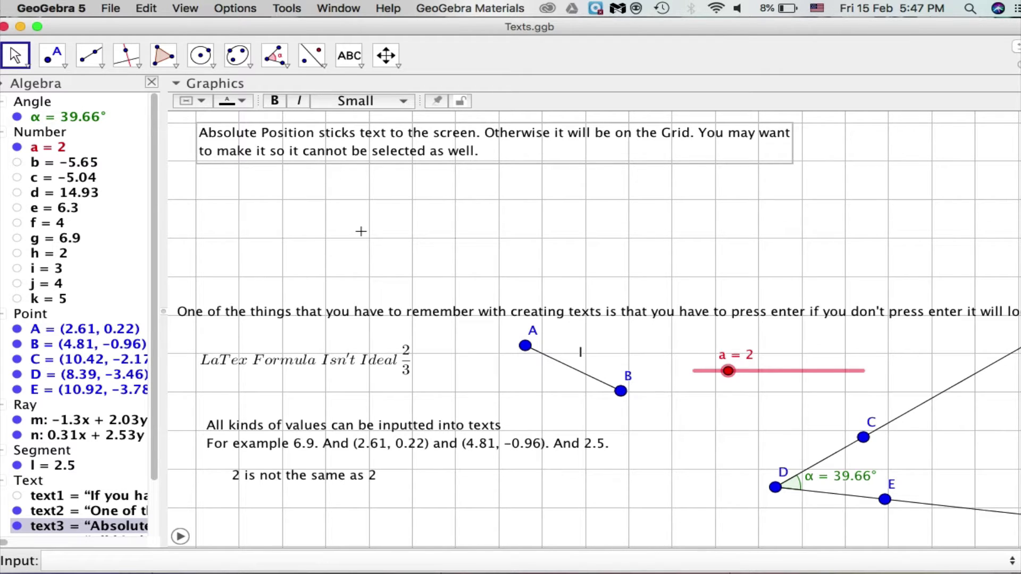
left_click(27, 65)
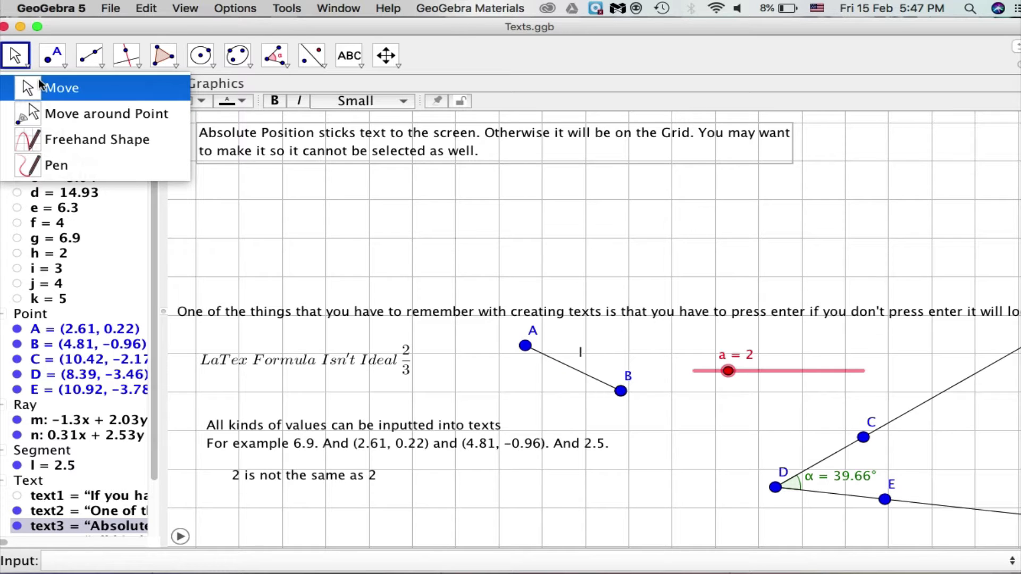
left_click(42, 86)
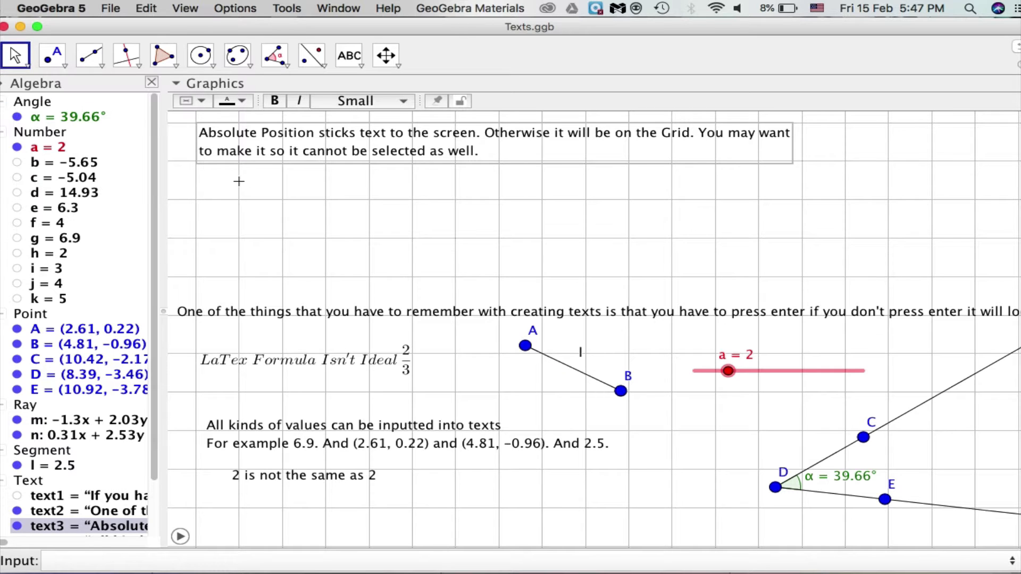
left_click(221, 214)
left_click(386, 56)
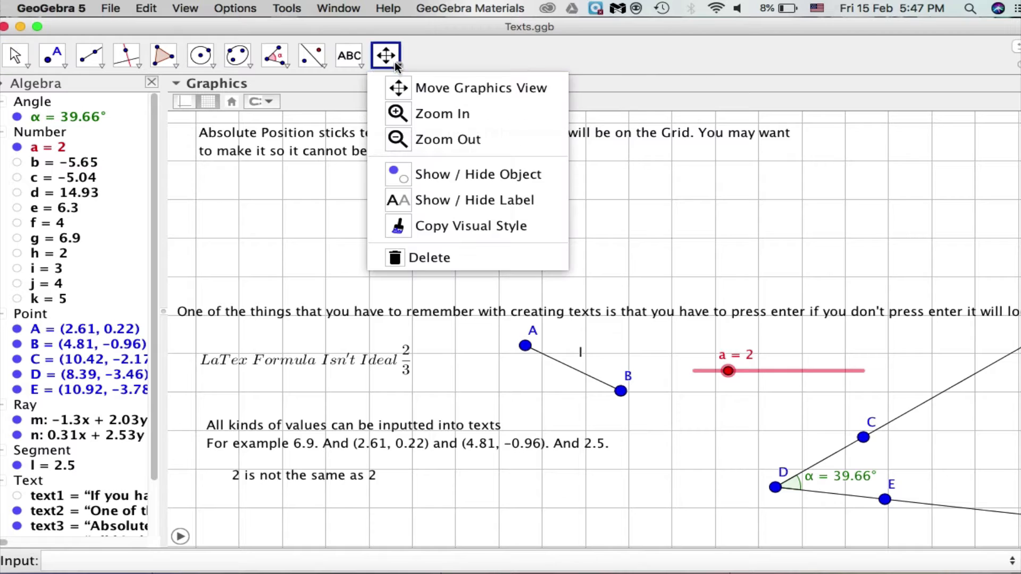
left_click(384, 86)
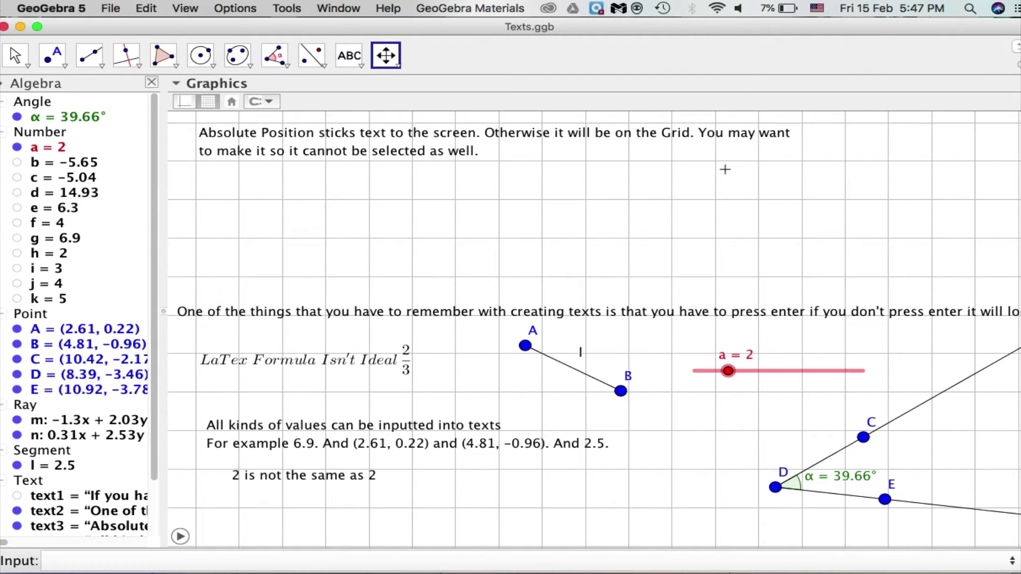
left_click(16, 55)
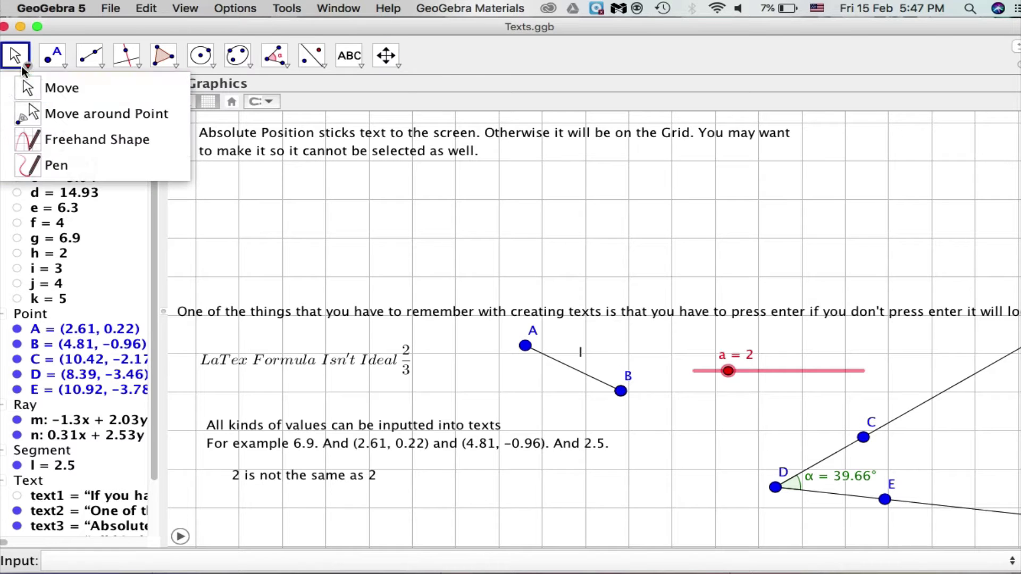
left_click(38, 88)
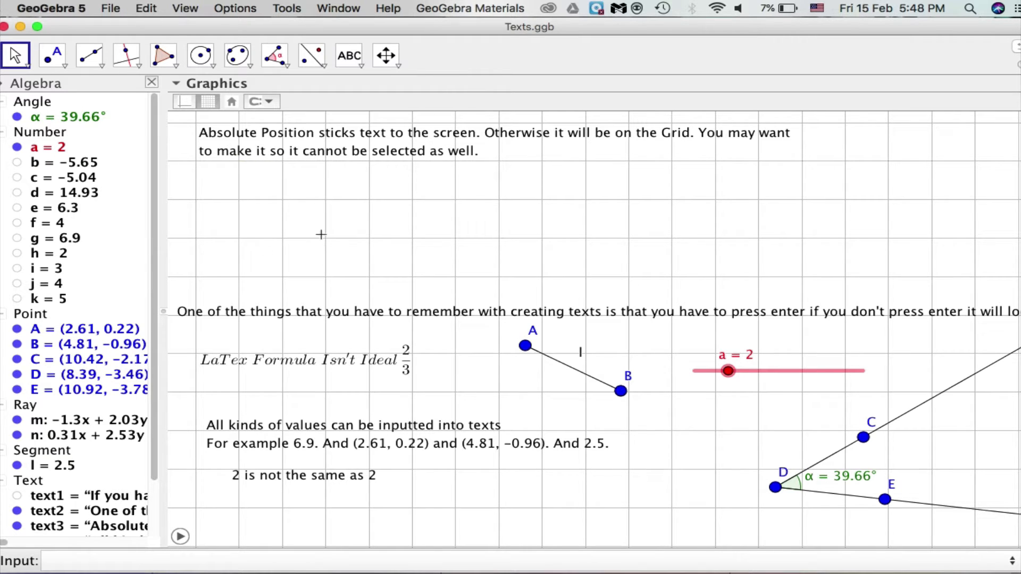
left_click(386, 56)
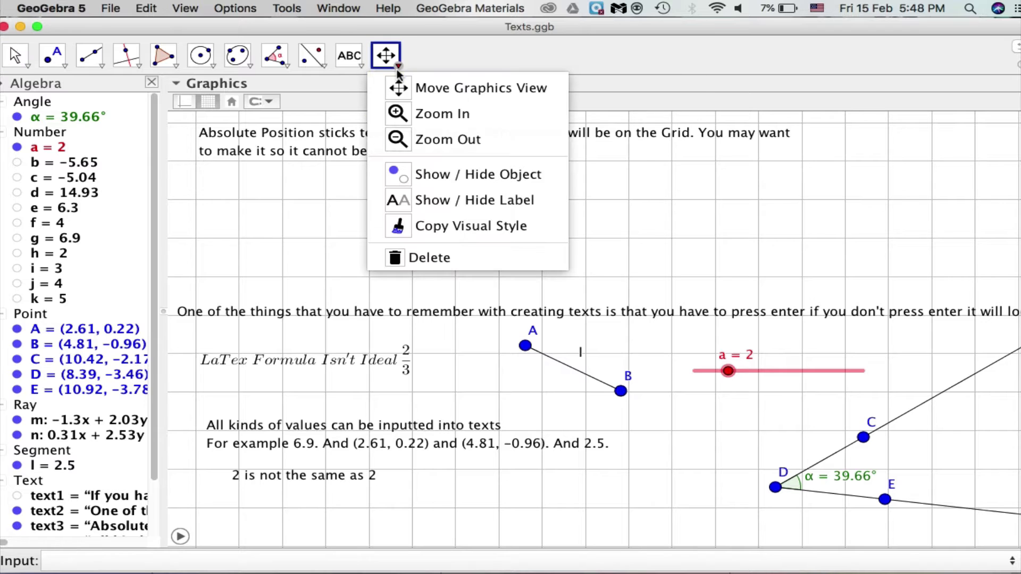
left_click(413, 90)
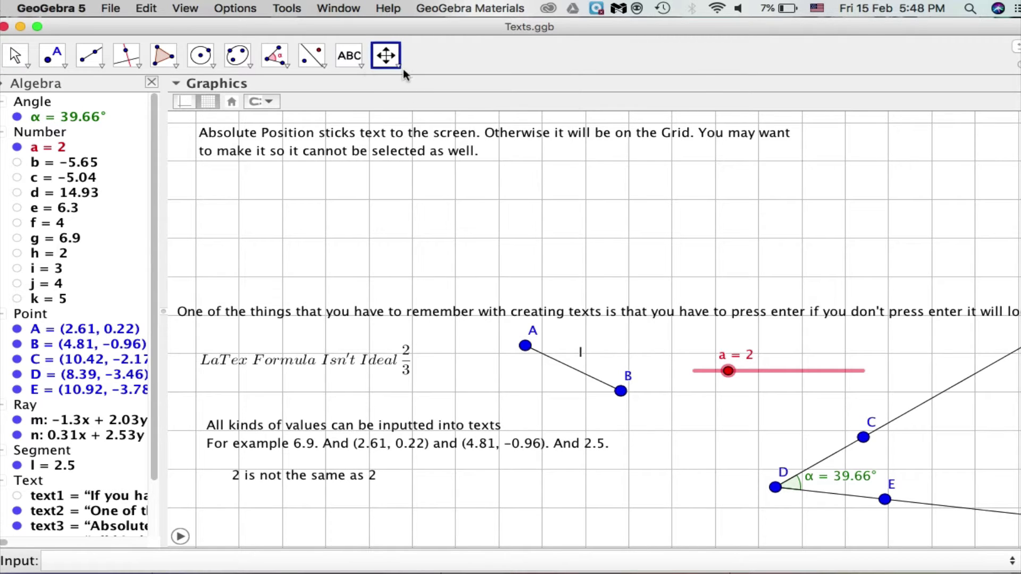
left_click(396, 66)
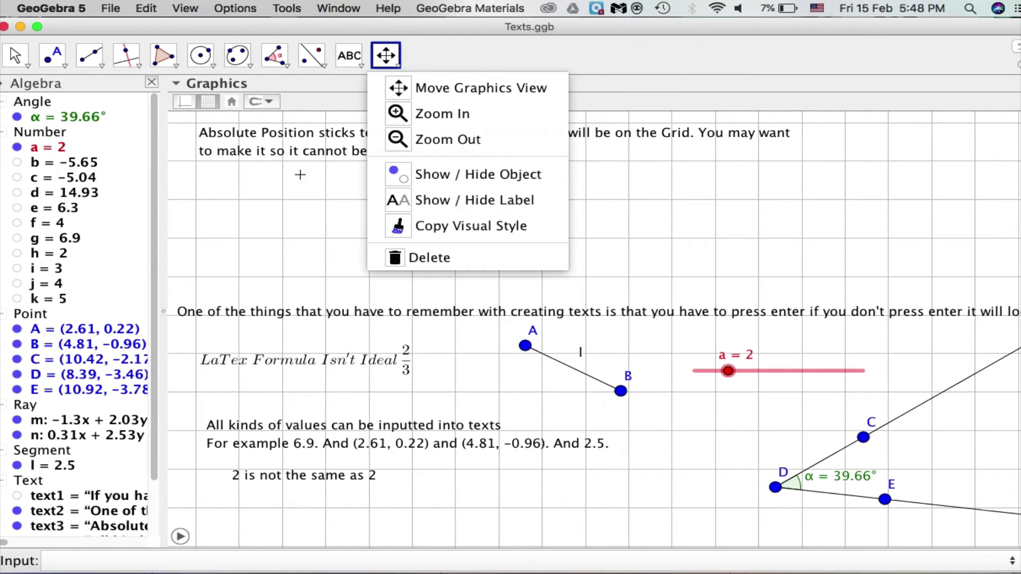
left_click(284, 213)
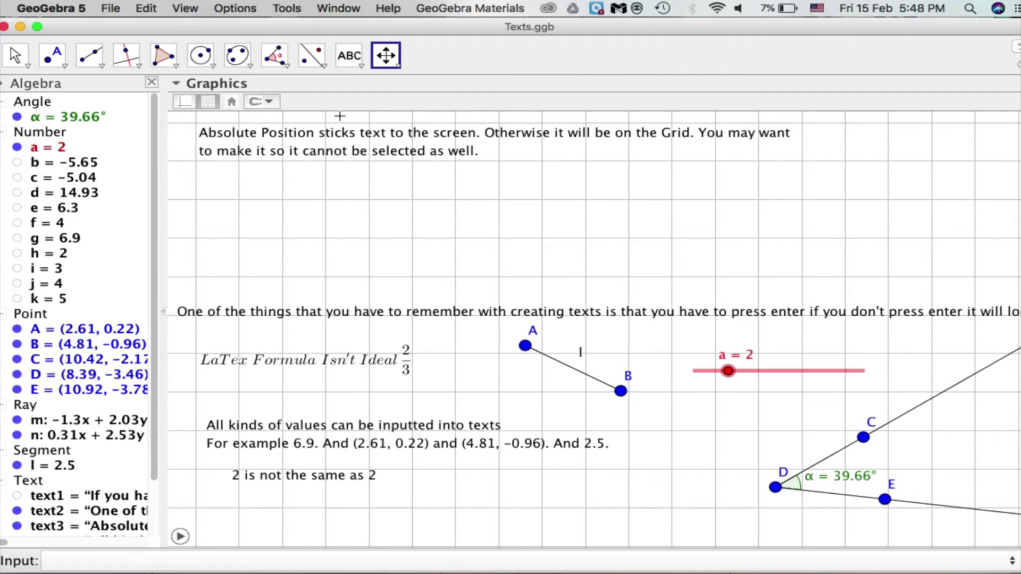
- Open the object properties of text3 ("Absolute Position sticks text to the screen") and enable Absolute Position on Screen
left_click(146, 9)
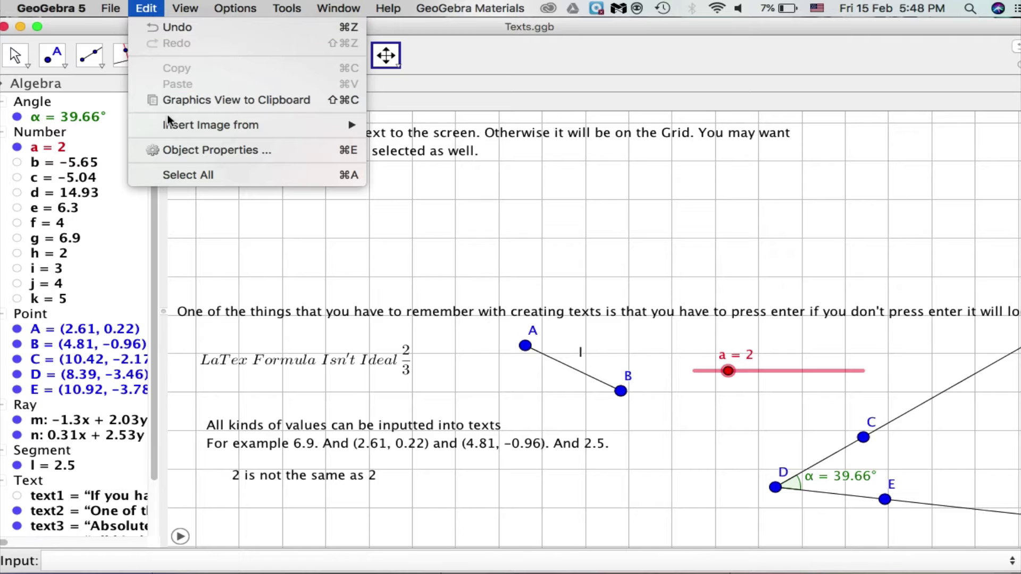
left_click(183, 151)
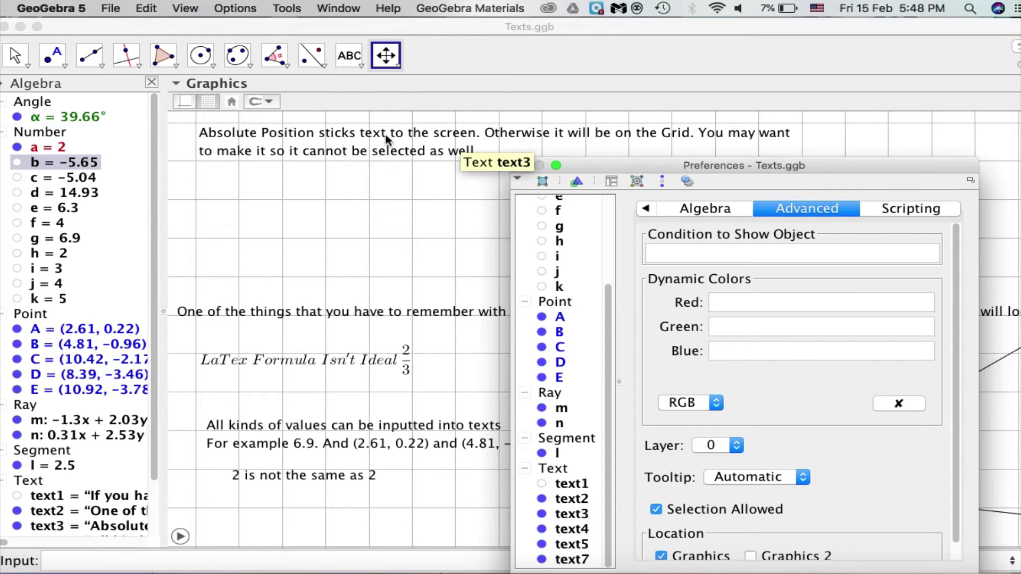
left_click(26, 65)
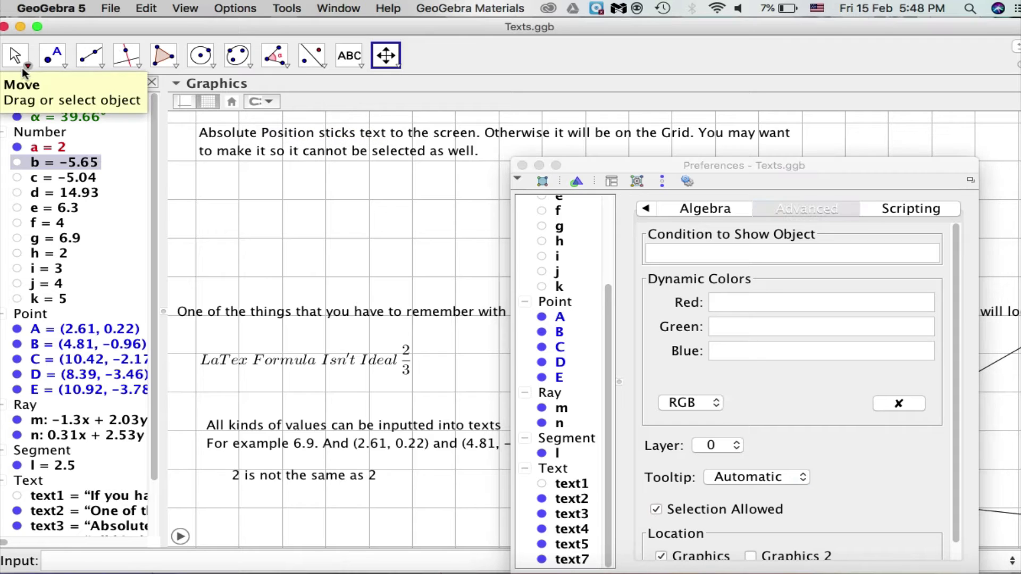
left_click(45, 87)
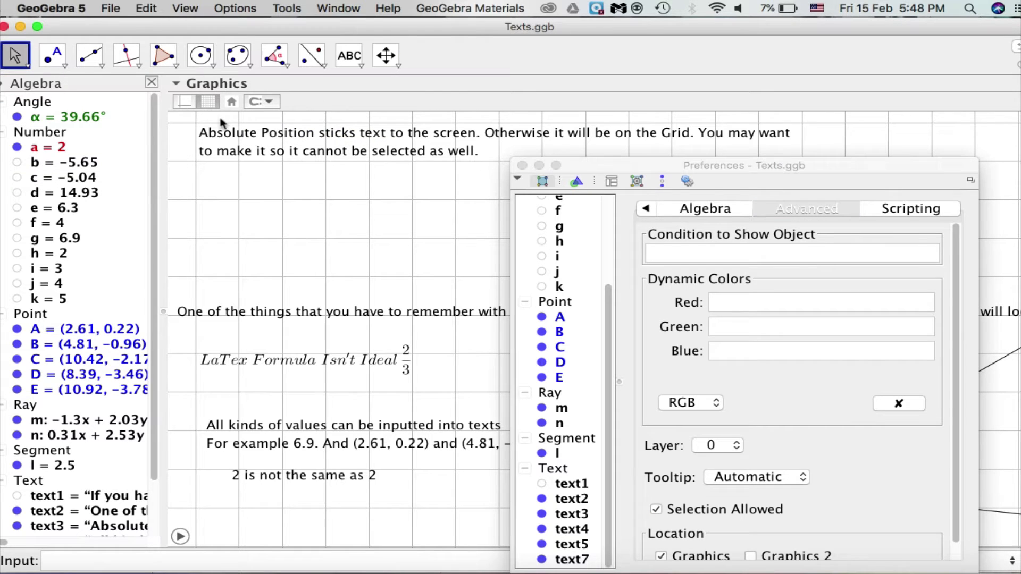
left_click(265, 136)
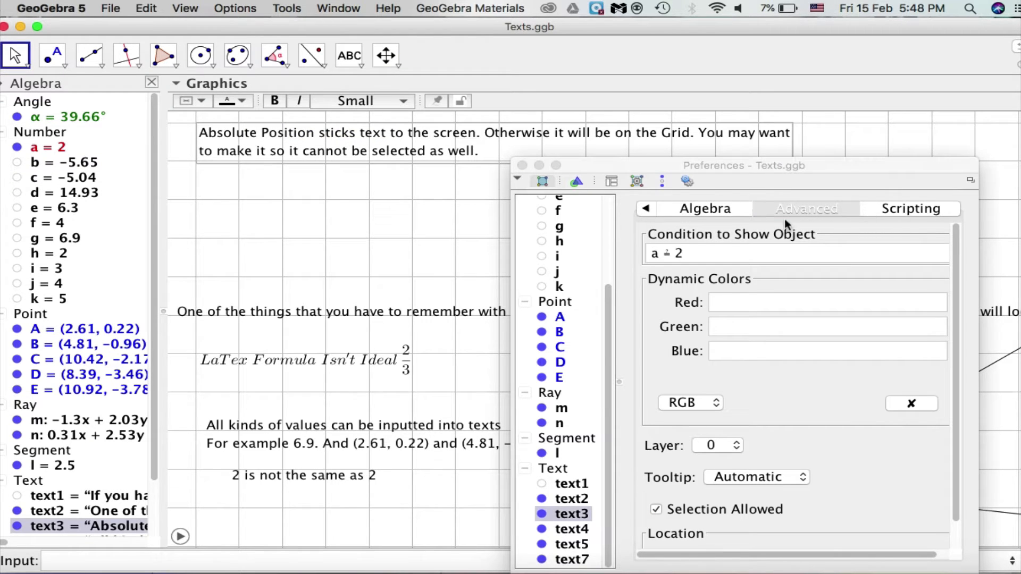
left_click(645, 211)
left_click(646, 210)
left_click(645, 210)
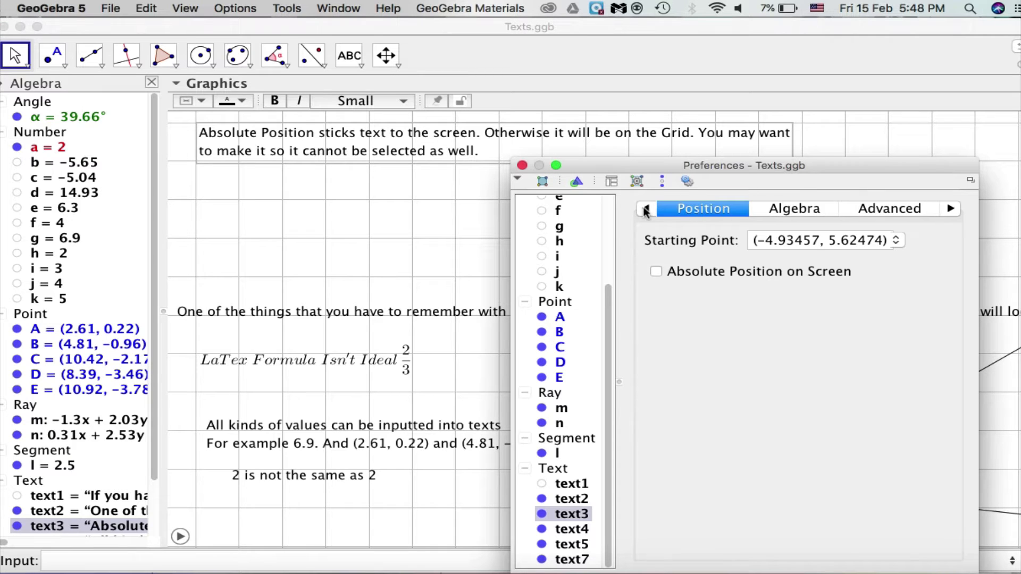
left_click(655, 272)
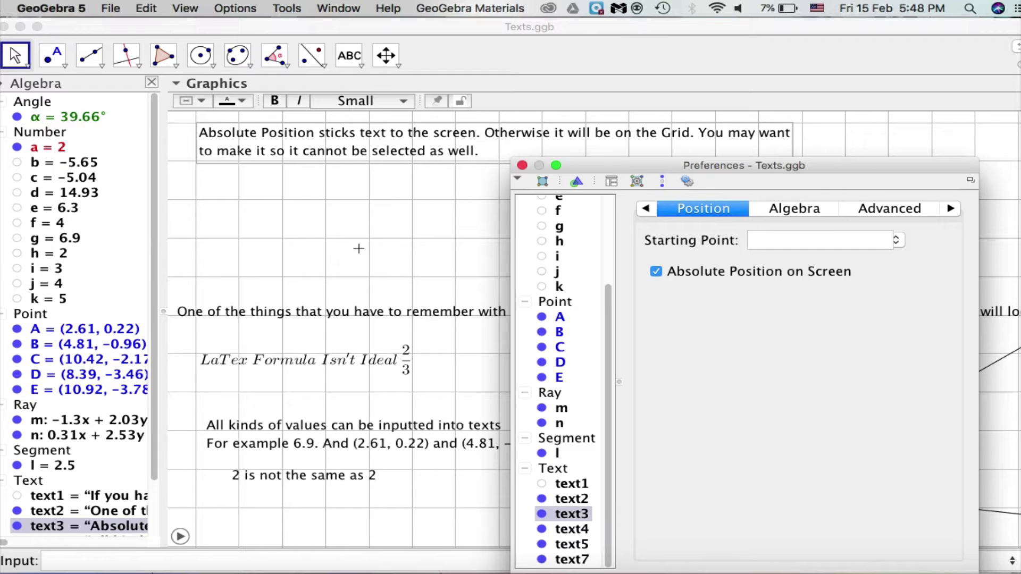
- Turn off Selection Allowed in text3's advanced properties and close the properties window
left_click(941, 208)
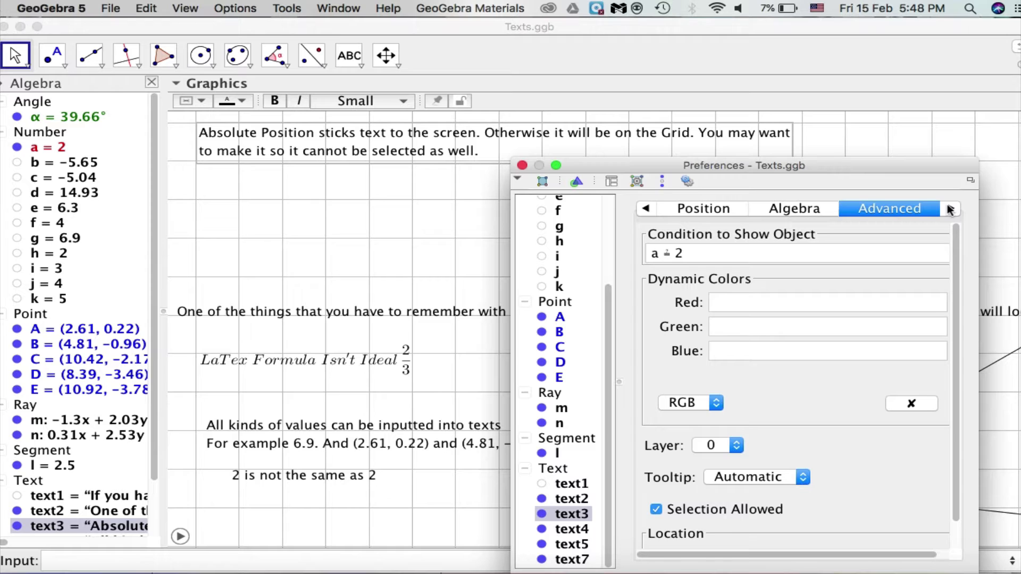
left_click(950, 209)
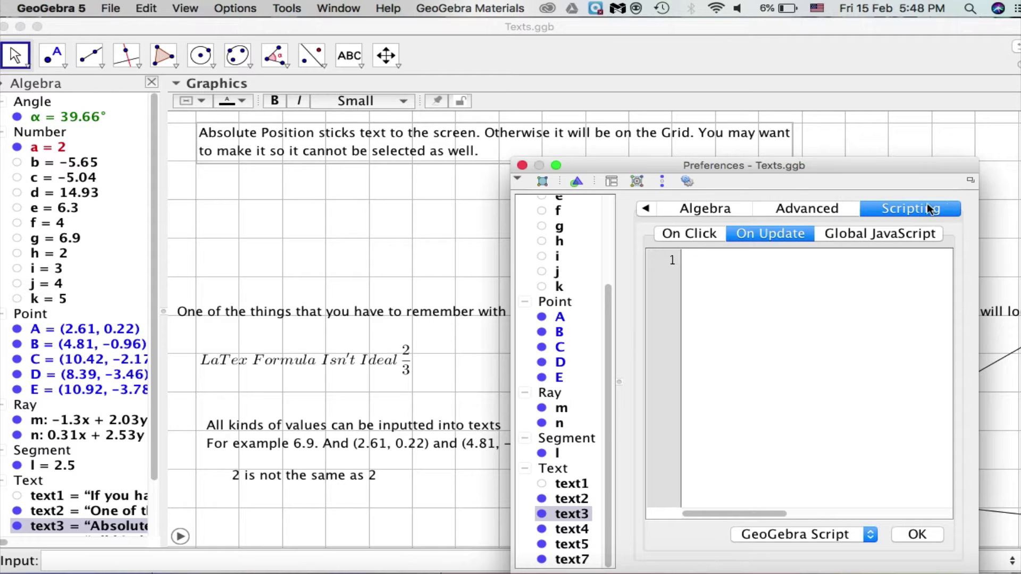
left_click(831, 208)
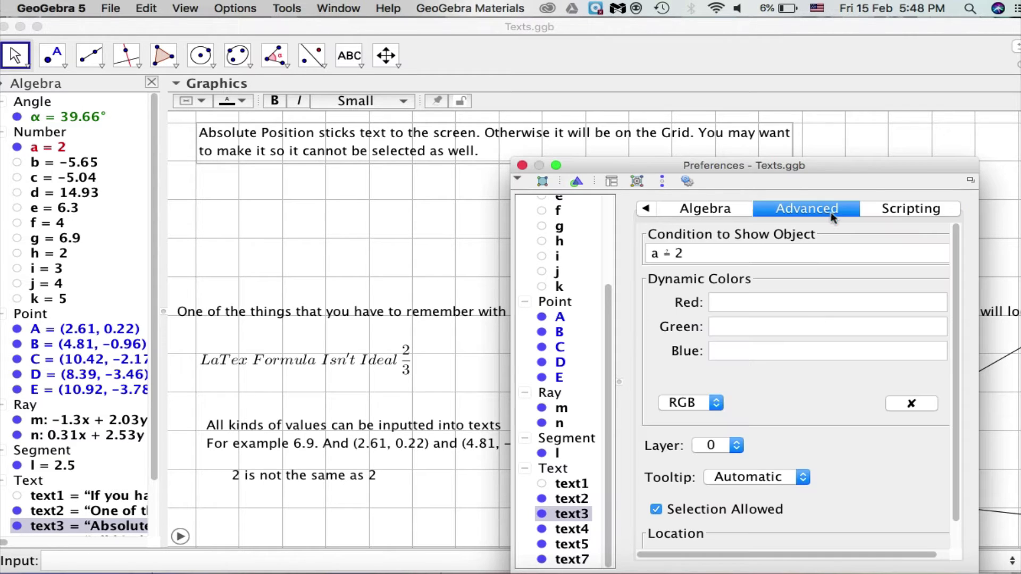
left_click(656, 511)
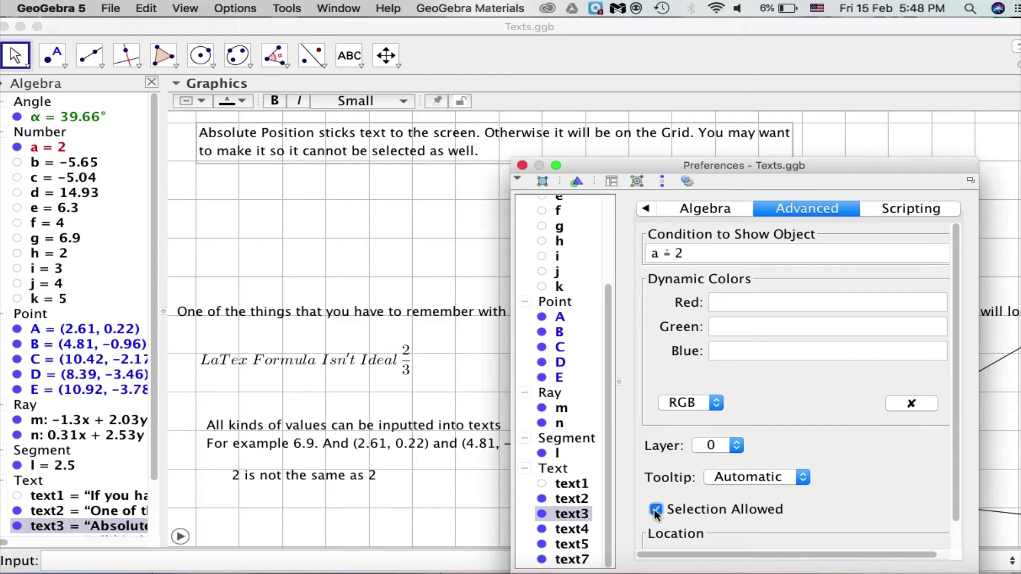
left_click(522, 165)
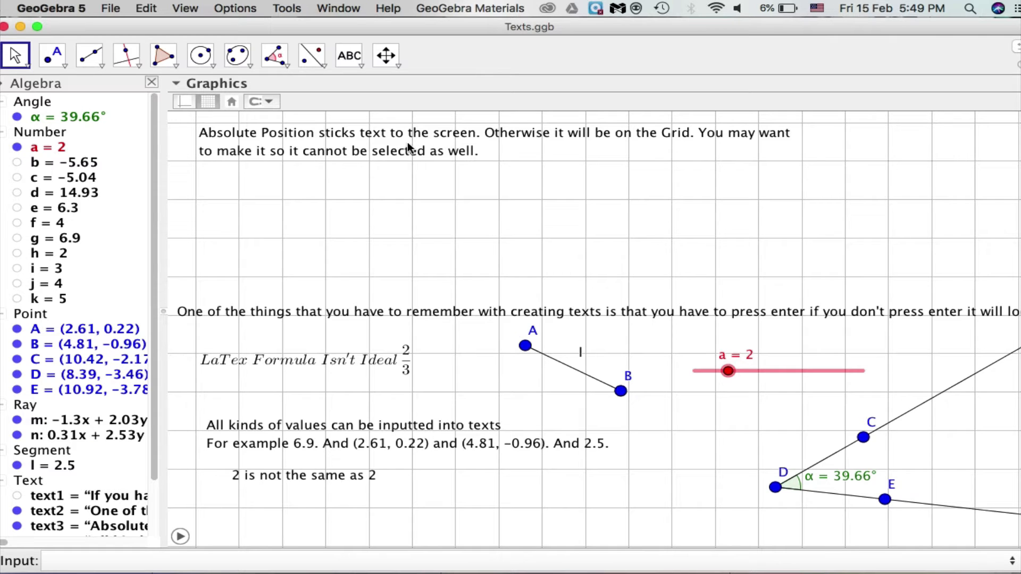
- Test the conditional texts by setting slider a to 1 and back to 2
left_click_drag(734, 373, 697, 372)
left_click(526, 152)
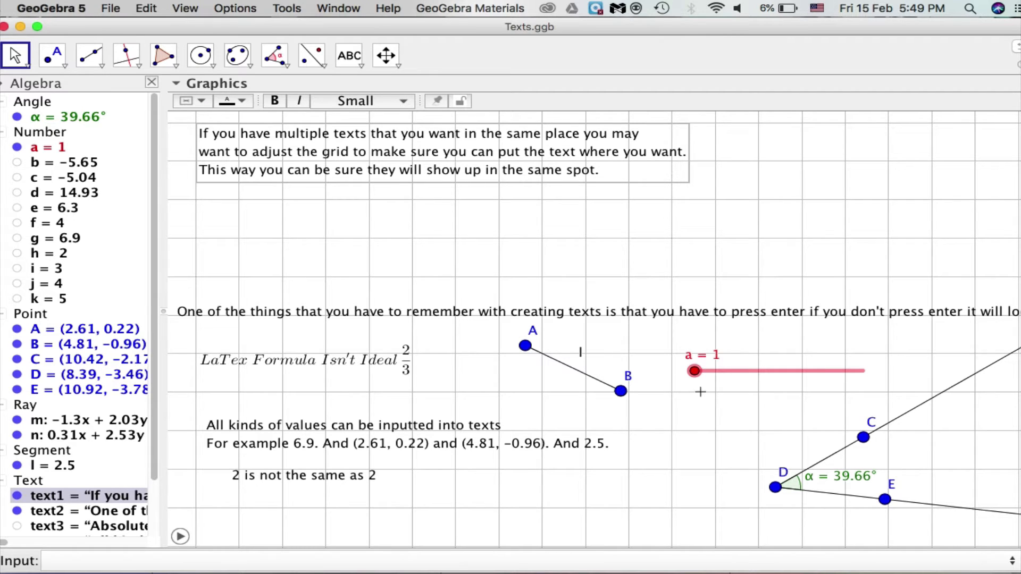
left_click_drag(695, 375, 718, 379)
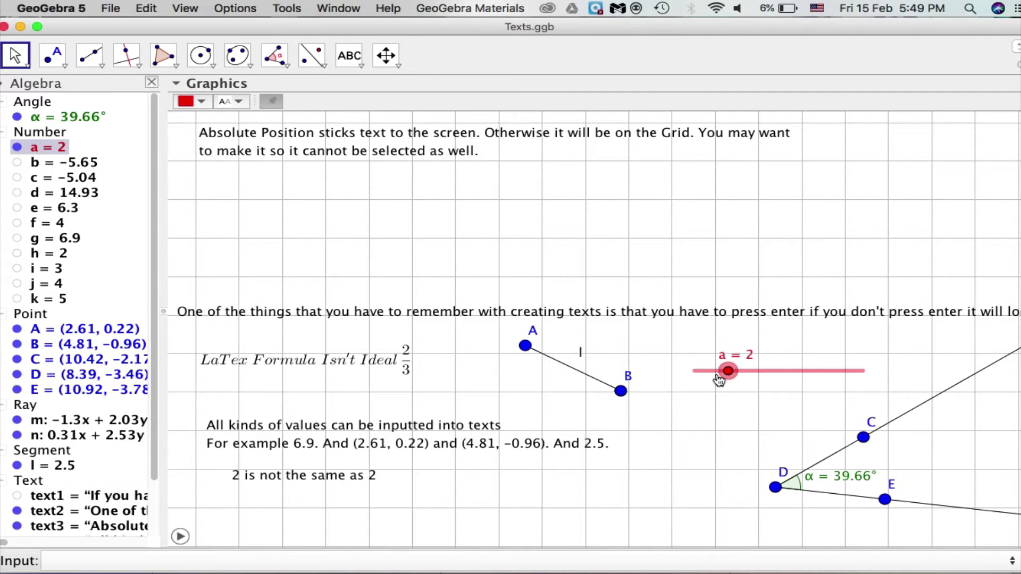
left_click(717, 374)
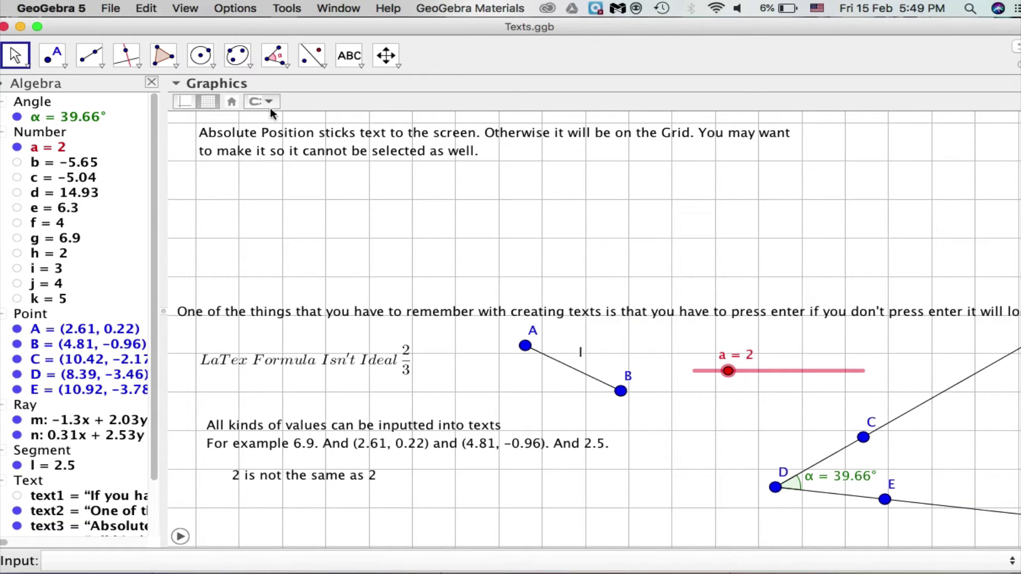
- Insert a line break before "you have to press enter" in text2 and move the text to the same grid point as text3
double_click(319, 311)
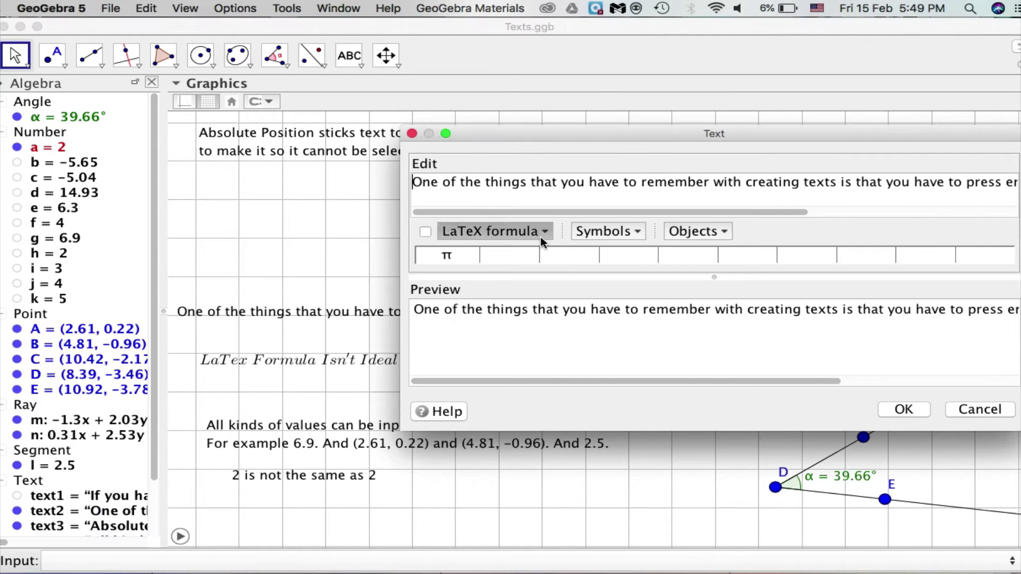
left_click_drag(685, 132, 493, 106)
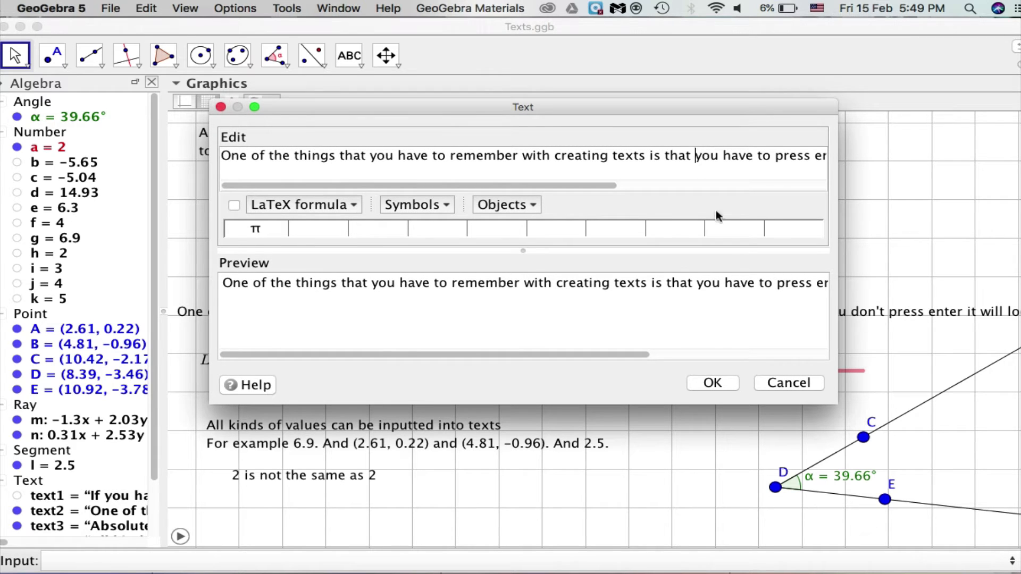
key("Return")
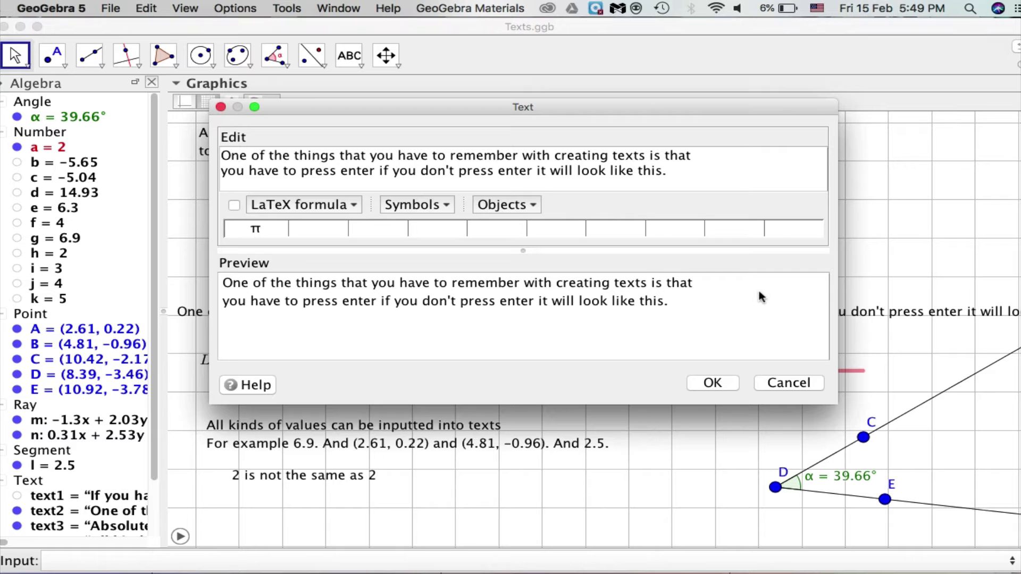
left_click(713, 385)
left_click_drag(533, 326, 565, 144)
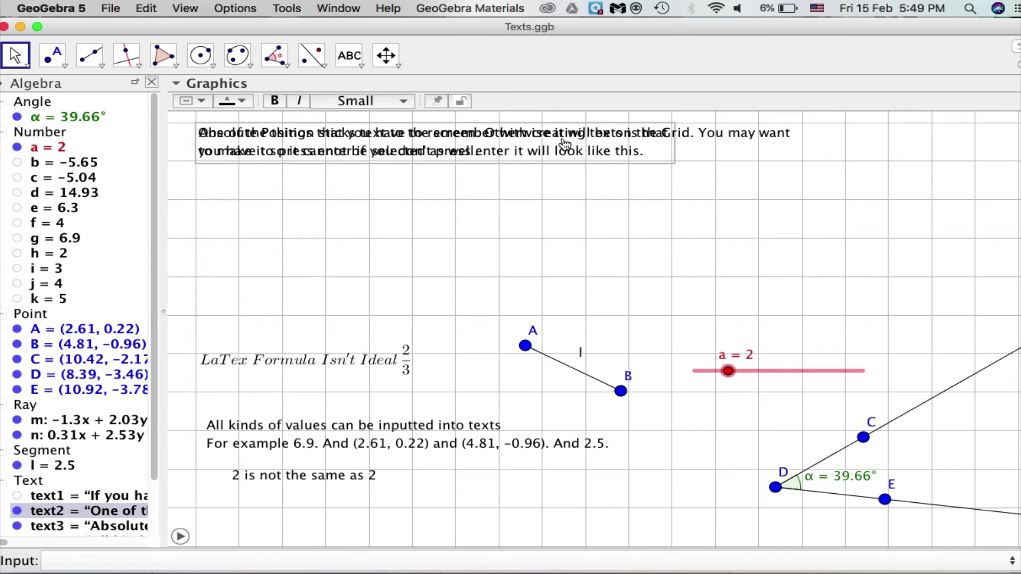
key("Escape")
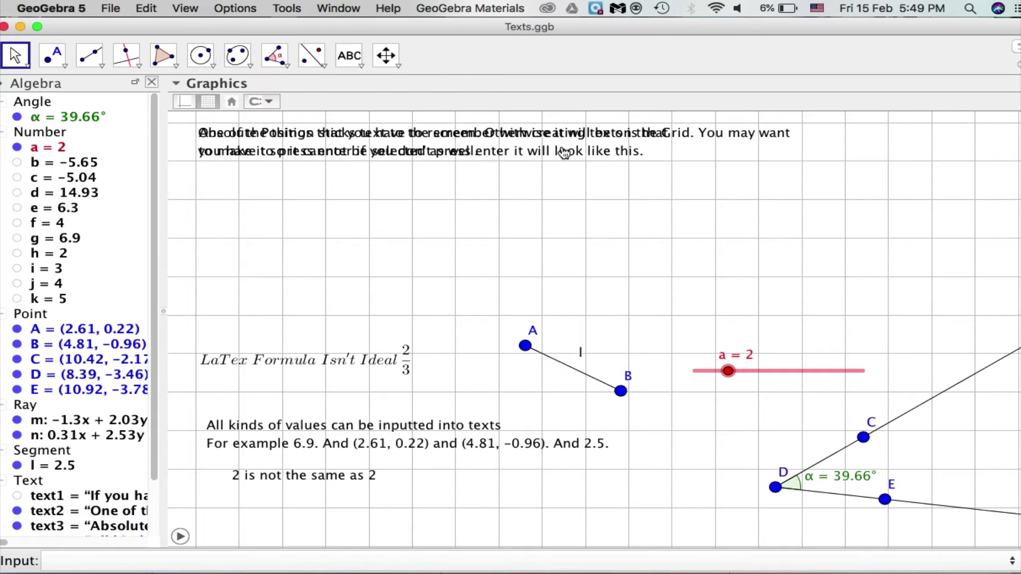
- Set the condition to show text2 to a=3 in its advanced properties, and test it by setting slider a to 3
left_click(157, 8)
left_click(177, 145)
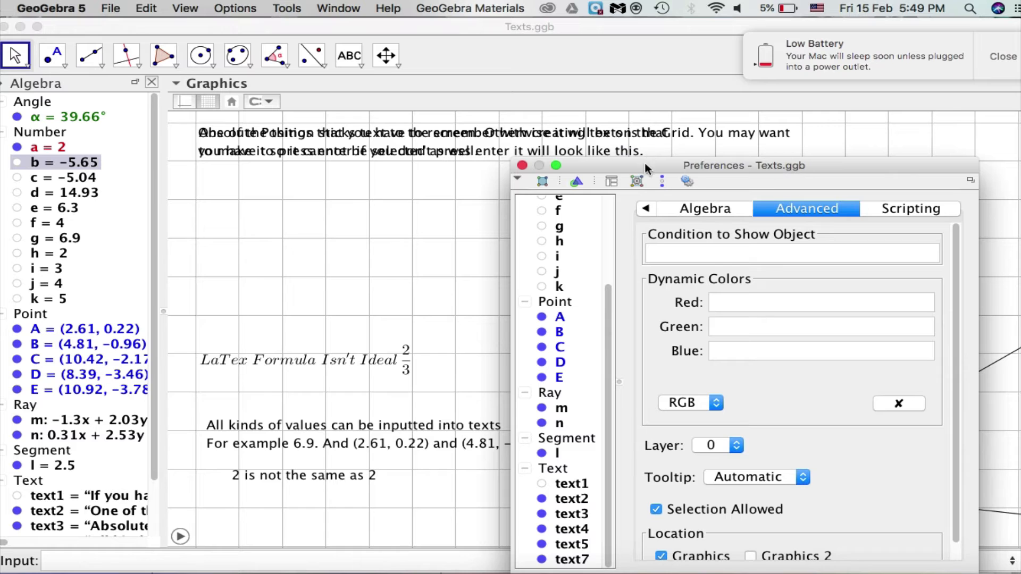
left_click_drag(632, 161, 611, 43)
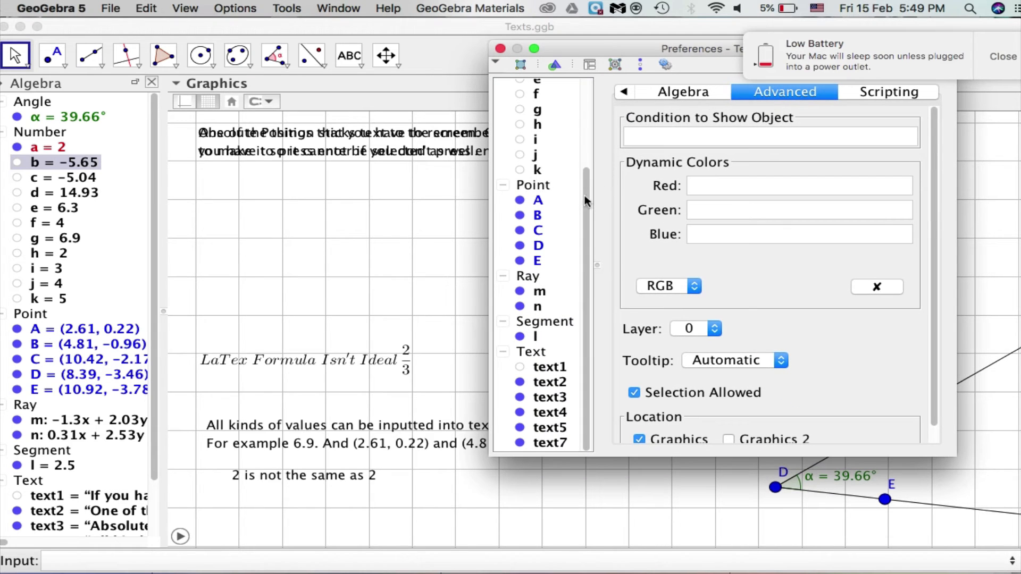
left_click(375, 140)
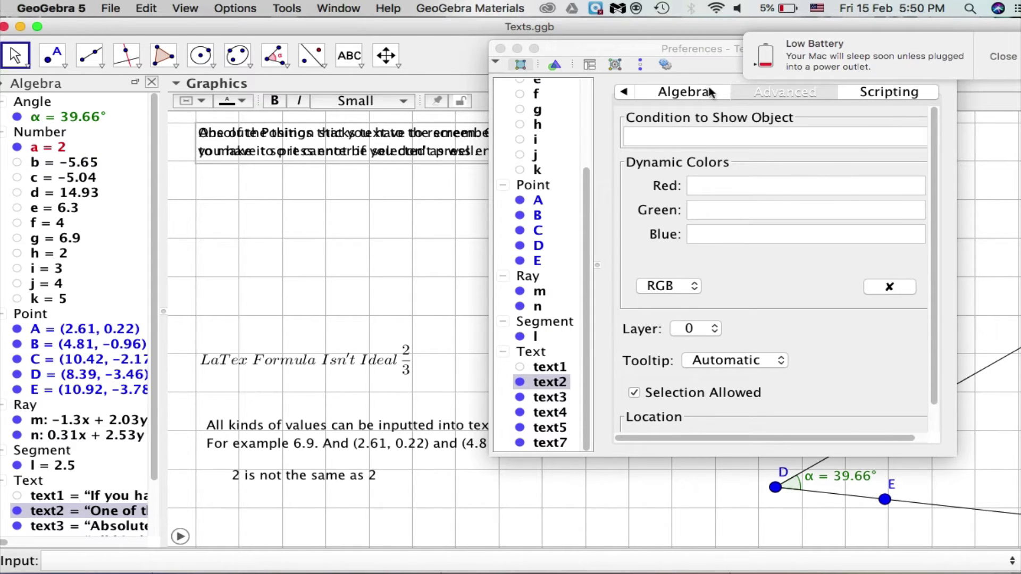
left_click(732, 133)
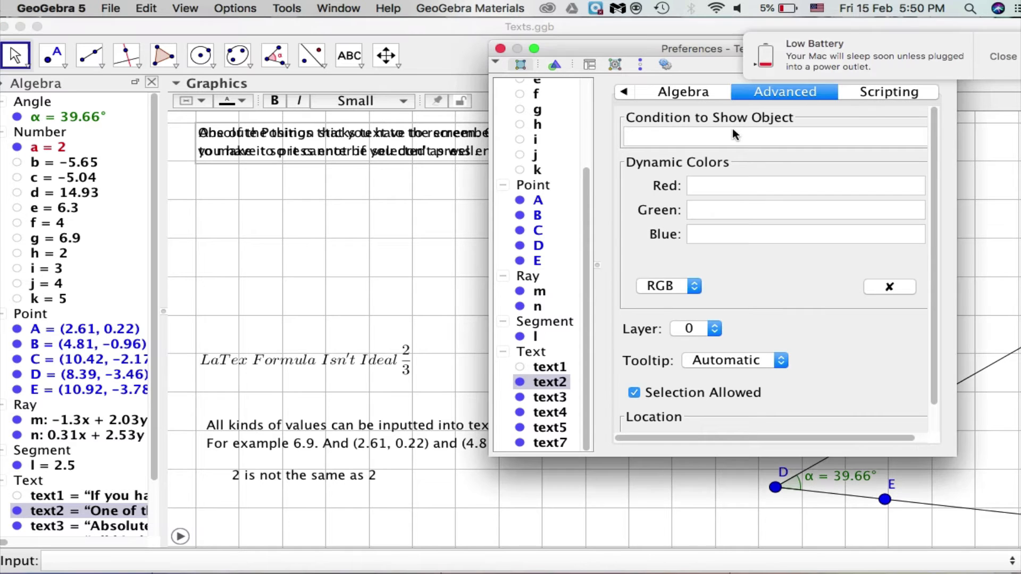
left_click(732, 133)
type("a=3")
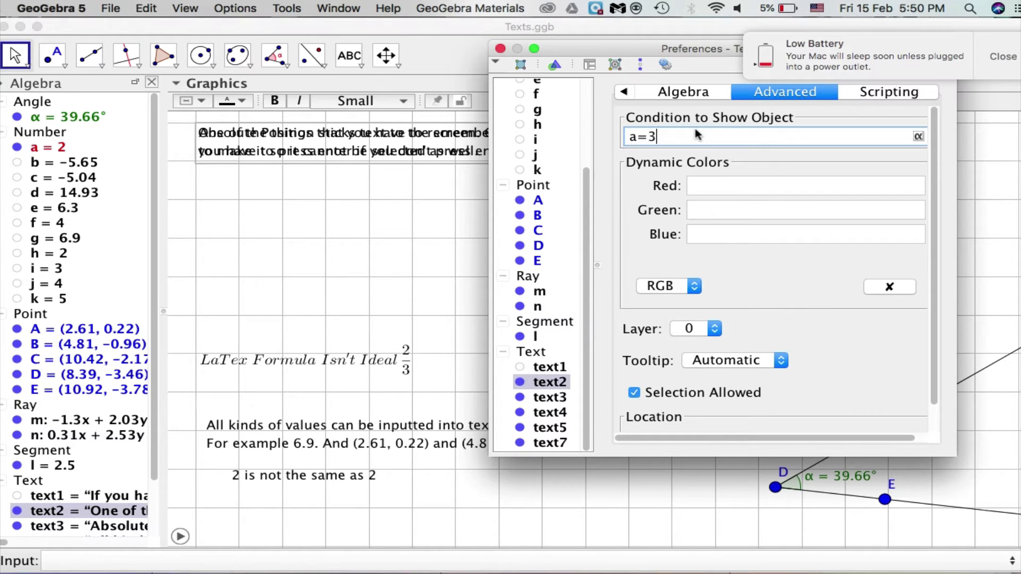
key("Return")
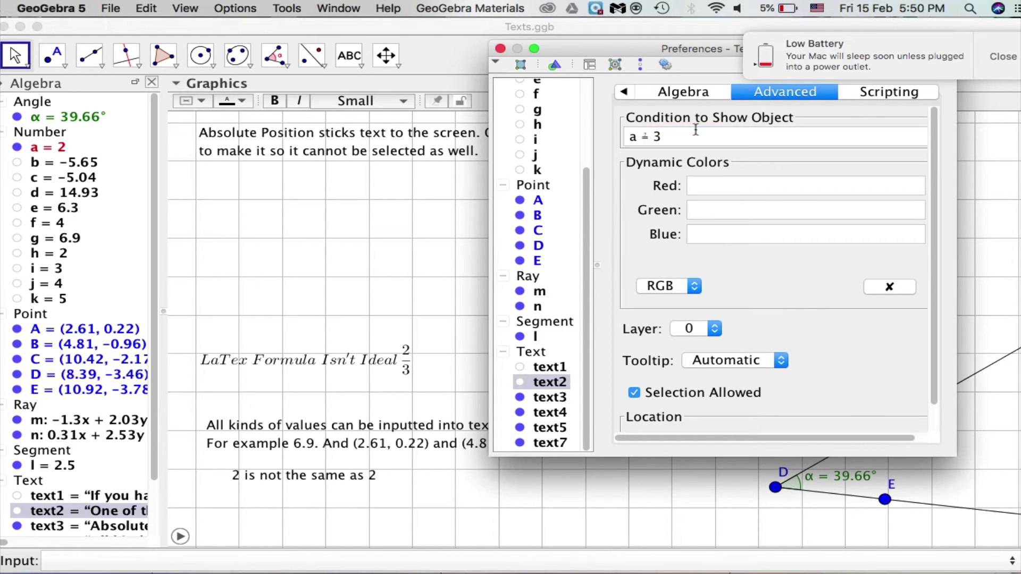
left_click(500, 49)
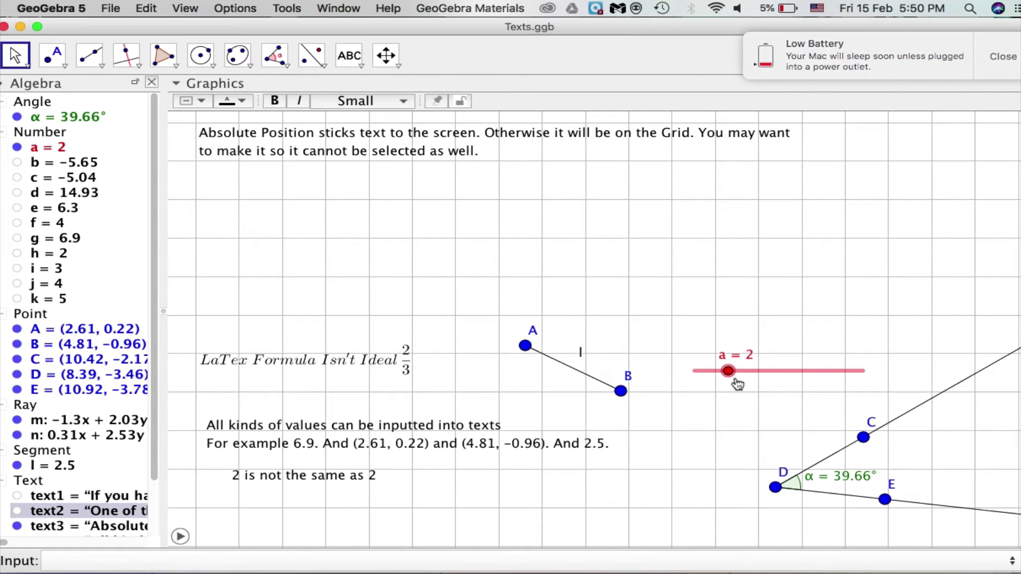
left_click_drag(728, 371, 775, 379)
left_click(471, 339)
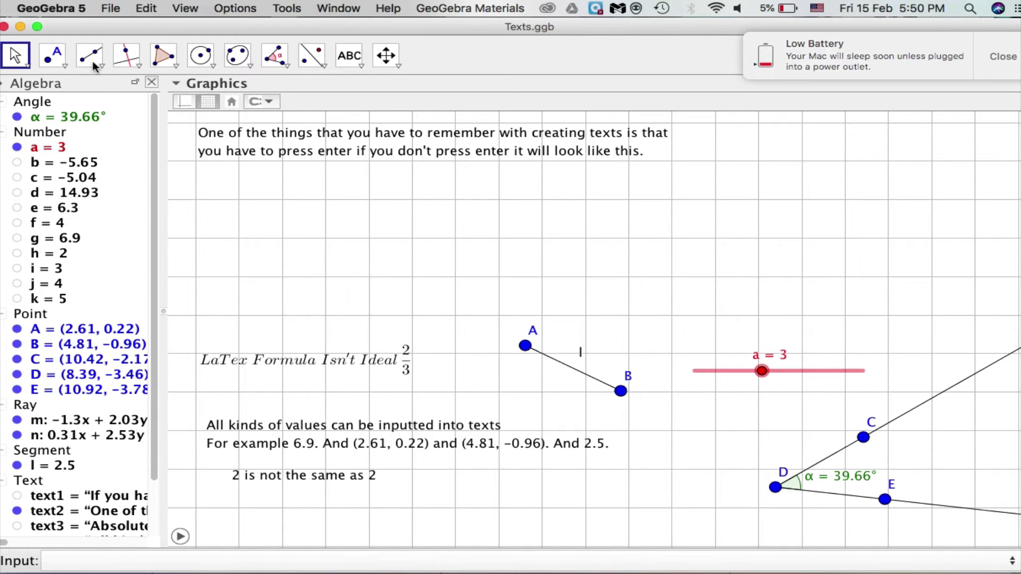
- Move the "LaTex Formula Isn't Ideal" text up into the free space below the two-line text
left_click(25, 66)
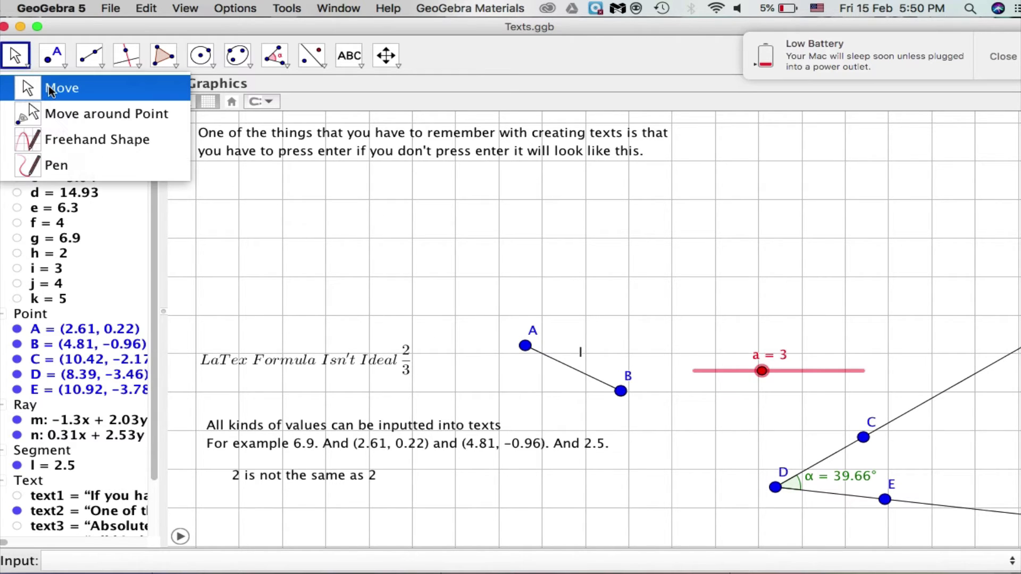
left_click(49, 85)
left_click_drag(285, 370, 332, 268)
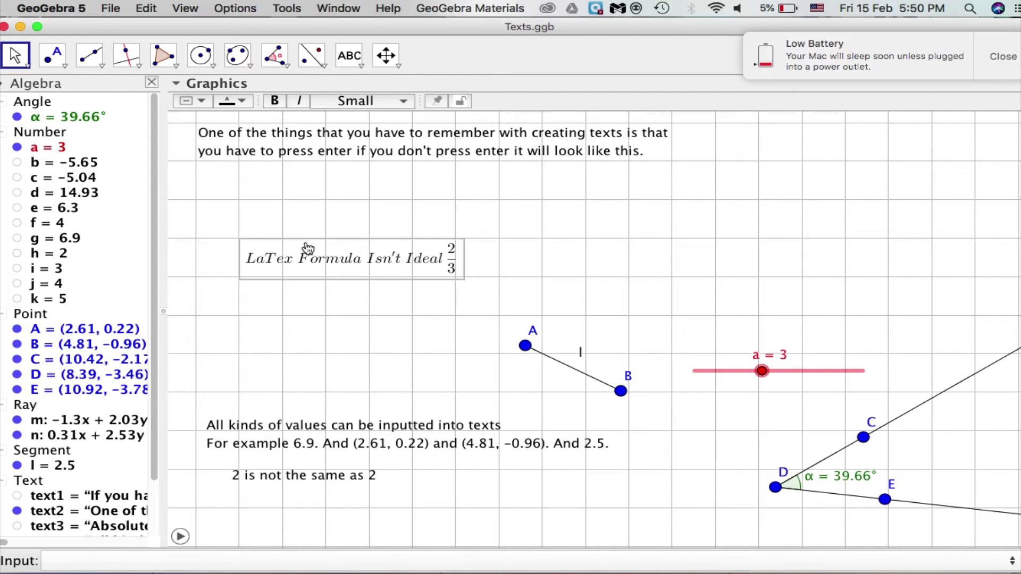
key("Escape")
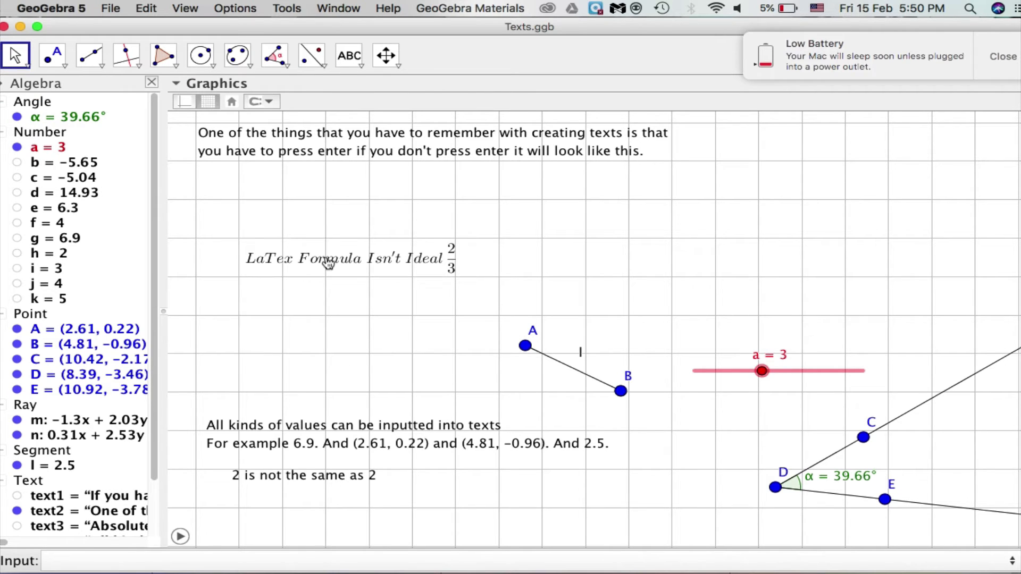
- Open the LaTeX formula text for editing and insert a LaTeX space before "LaTex"
double_click(328, 266)
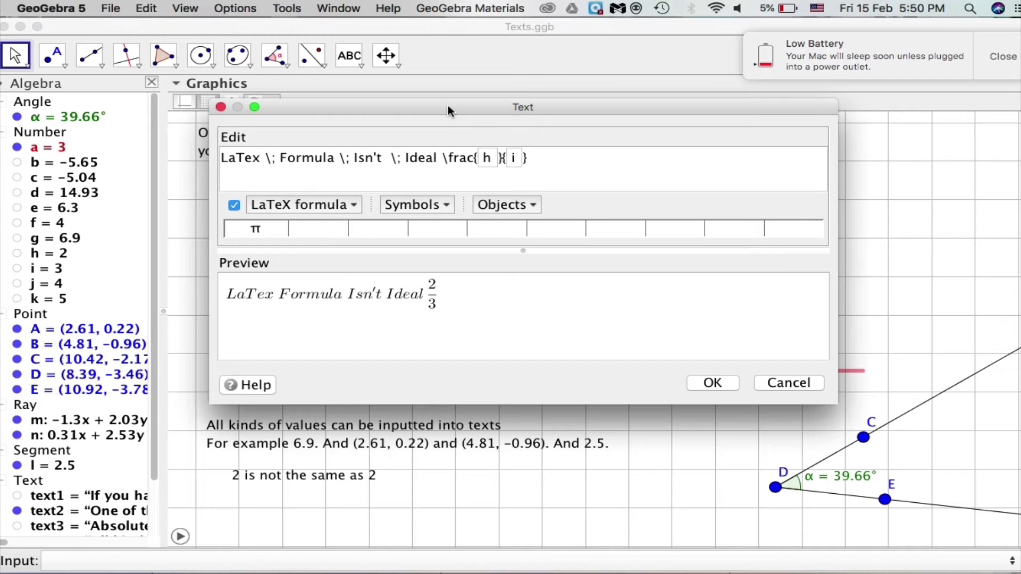
left_click_drag(448, 104, 773, 106)
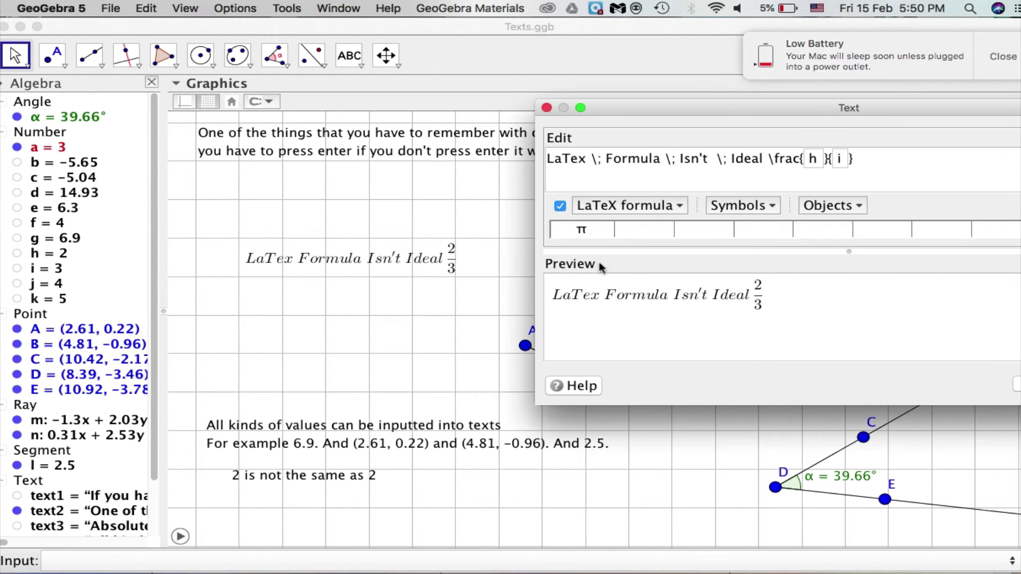
left_click(674, 208)
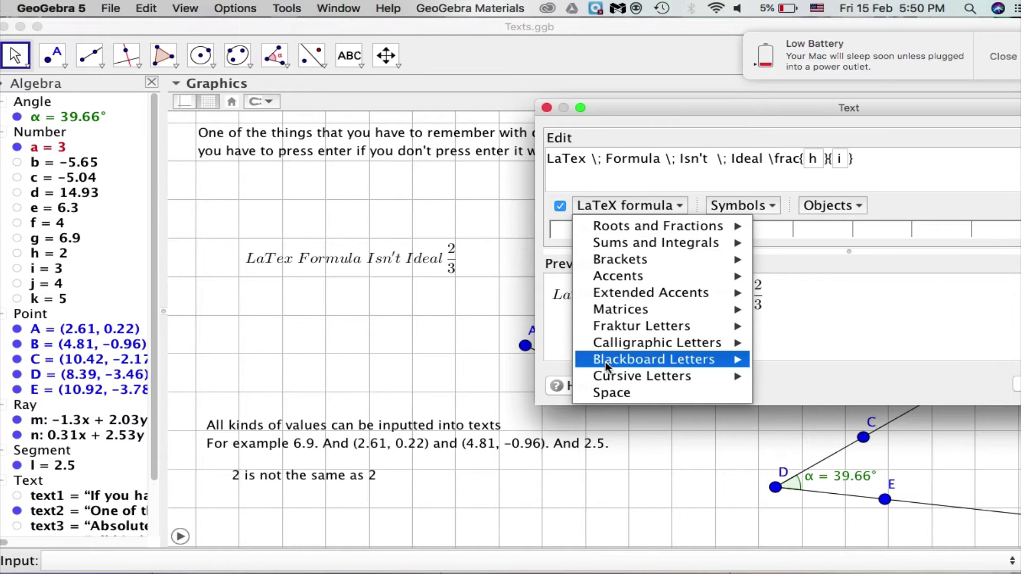
left_click(618, 398)
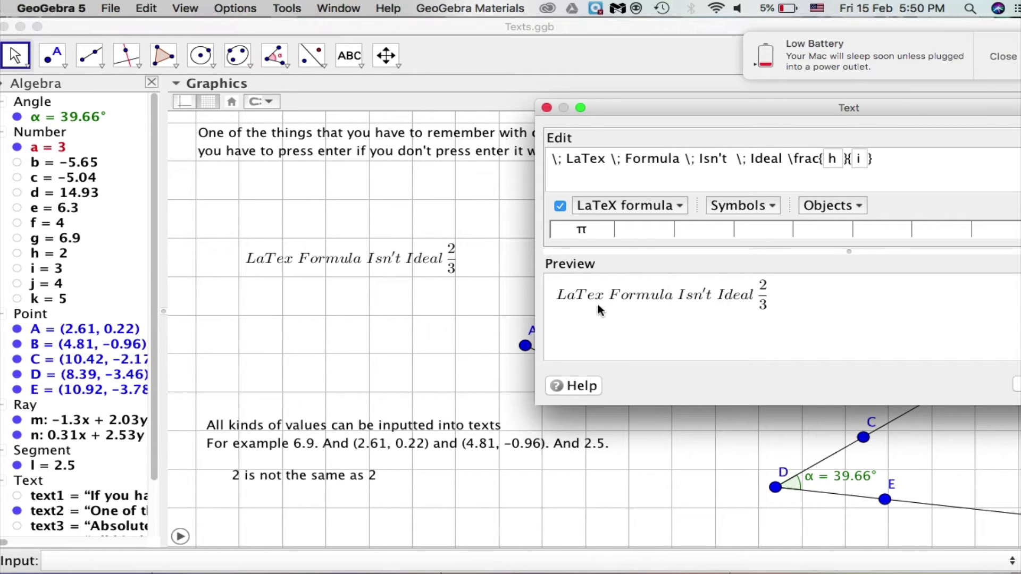
- Replace the LaTeX space codes between the words "LaTex", "Formula", "Isn't" and "Ideal" with ordinary spaces
left_click(624, 153)
key("BackSpace")
key("BackSpace")
key("BackSpace")
key("BackSpace")
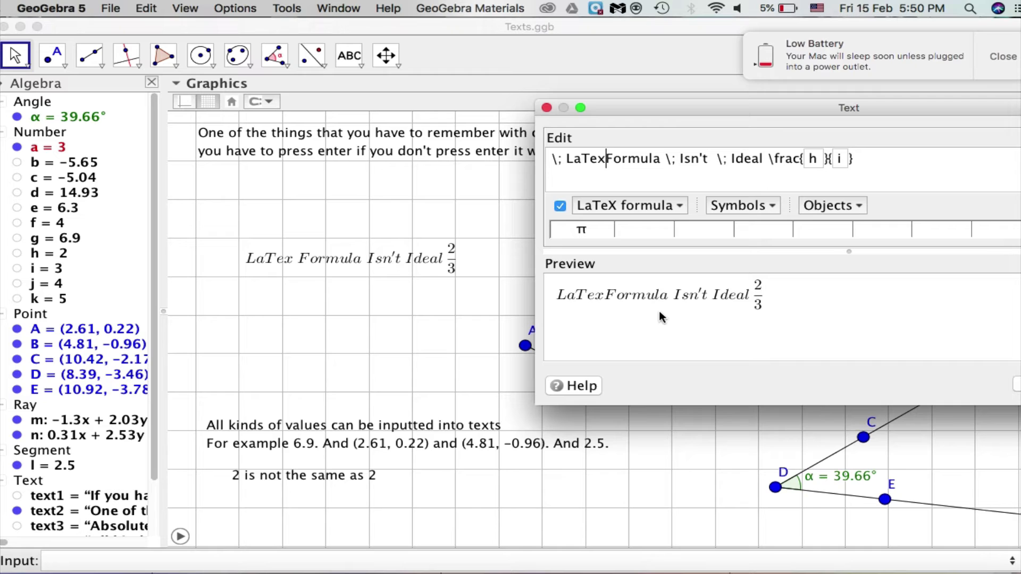
key("Right")
key("Right")
key("Right")
key("Right")
key("Right")
key("Right")
key("Right")
key("Right")
key("Right")
key("Right")
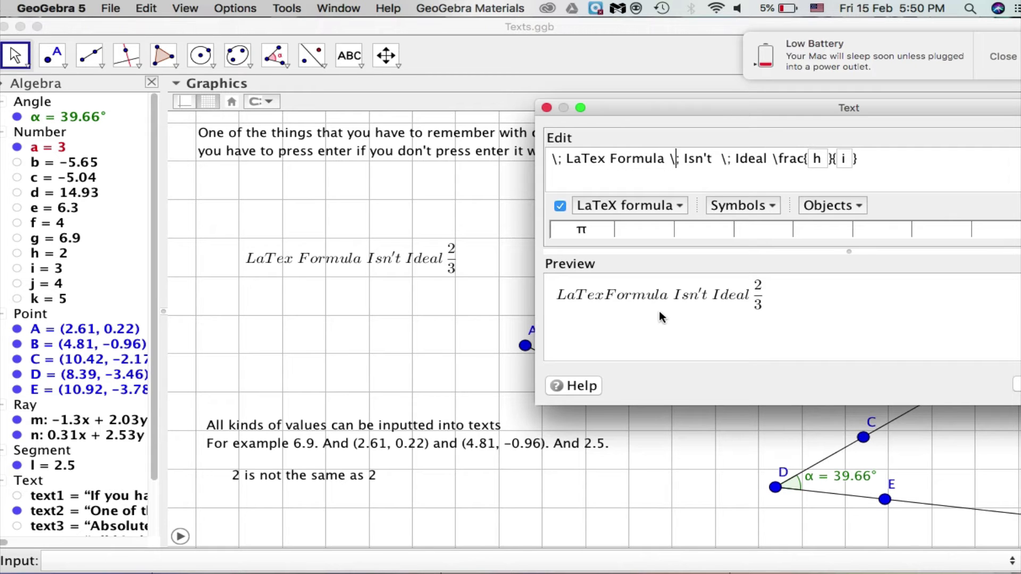
key("BackSpace")
key("BackSpace")
key("BackSpace")
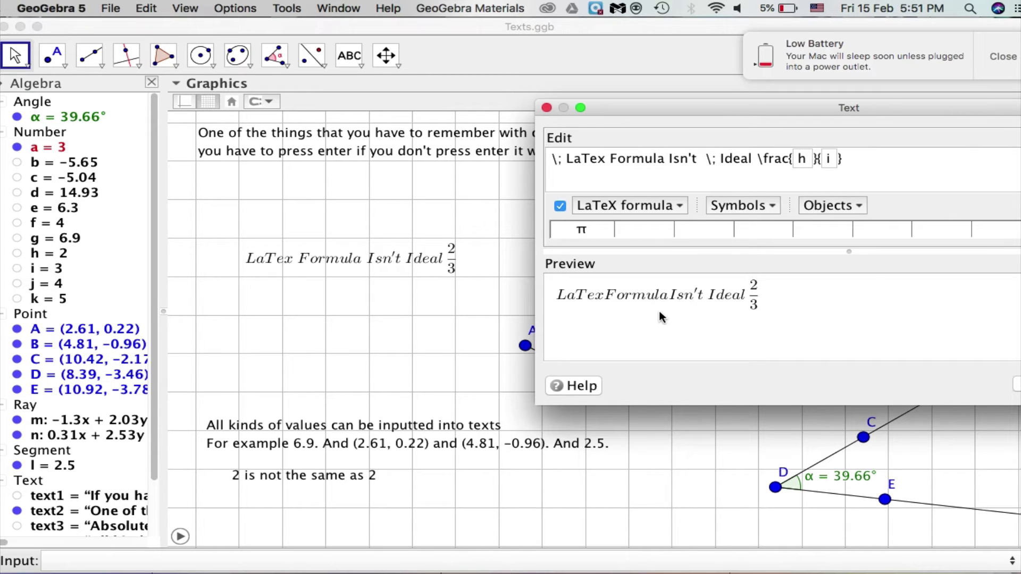
key("Right")
key("Right")
key("Right")
key("Right")
key("Right")
key("Right")
key("Right")
key("Right")
key("Right")
key("Right")
key("BackSpace")
key("BackSpace")
key("BackSpace")
key("BackSpace")
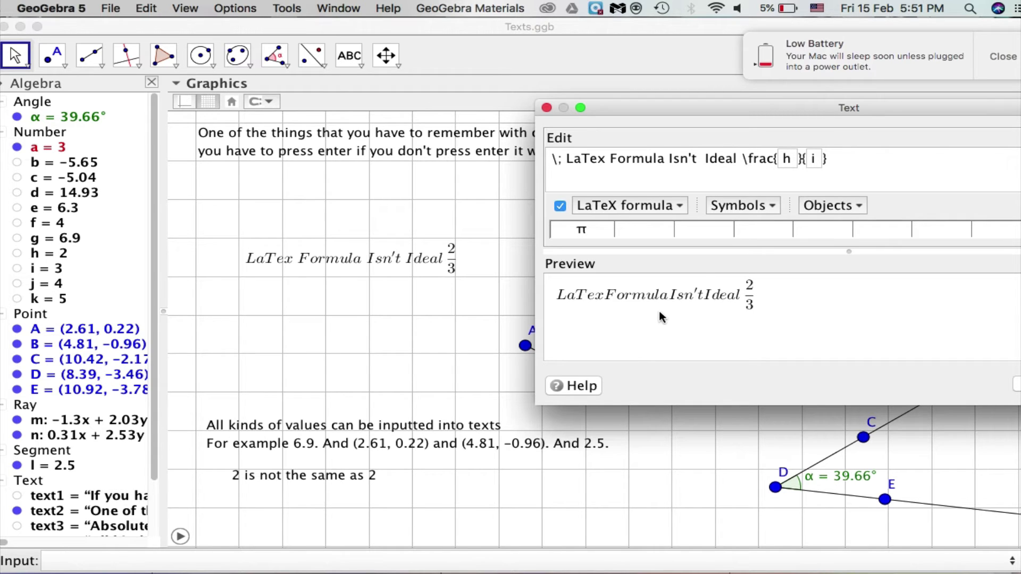
key("Right")
key("Right")
key("Right")
key("Right")
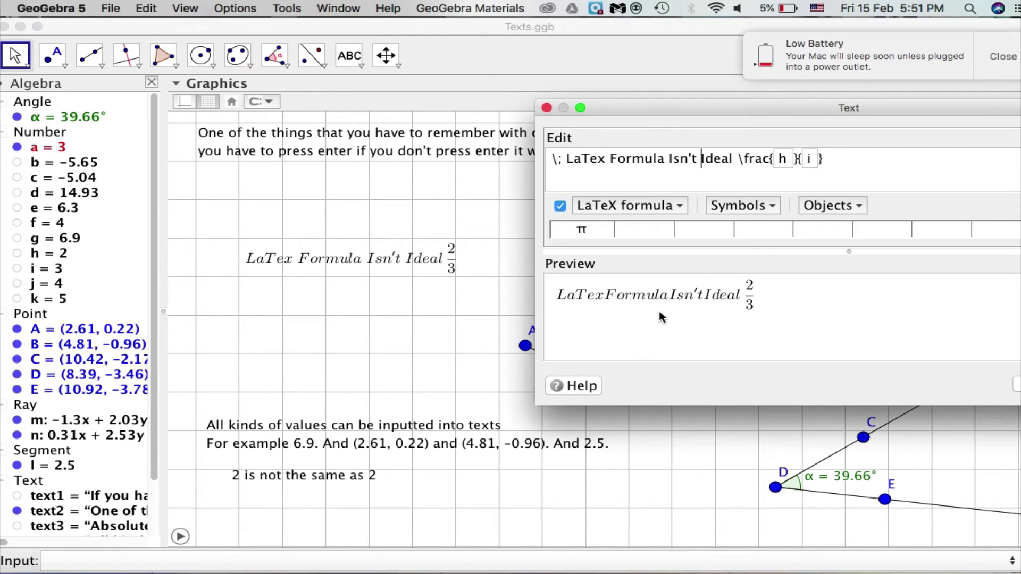
- Delete the formula's entire content, including its words, fraction command and the h and i object references
key("Right")
key("Right")
key("Right")
key("Right")
key("BackSpace")
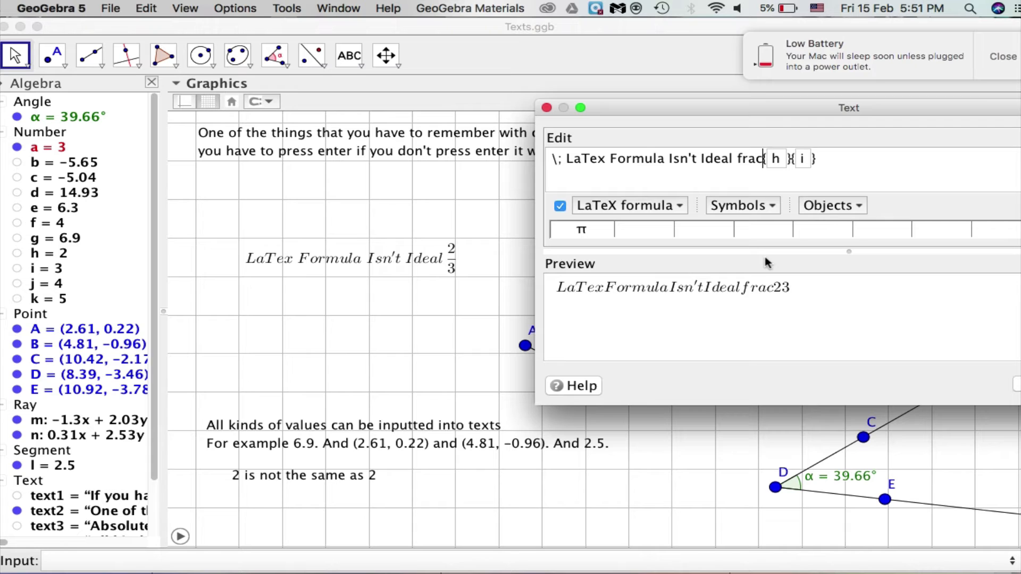
key("BackSpace")
key("BackSpace")
key("BackSpace")
key("BackSpace")
key("BackSpace")
key("BackSpace")
key("BackSpace")
key("BackSpace")
key("BackSpace")
key("BackSpace")
key("BackSpace")
key("BackSpace")
key("BackSpace")
key("BackSpace")
key("BackSpace")
key("BackSpace")
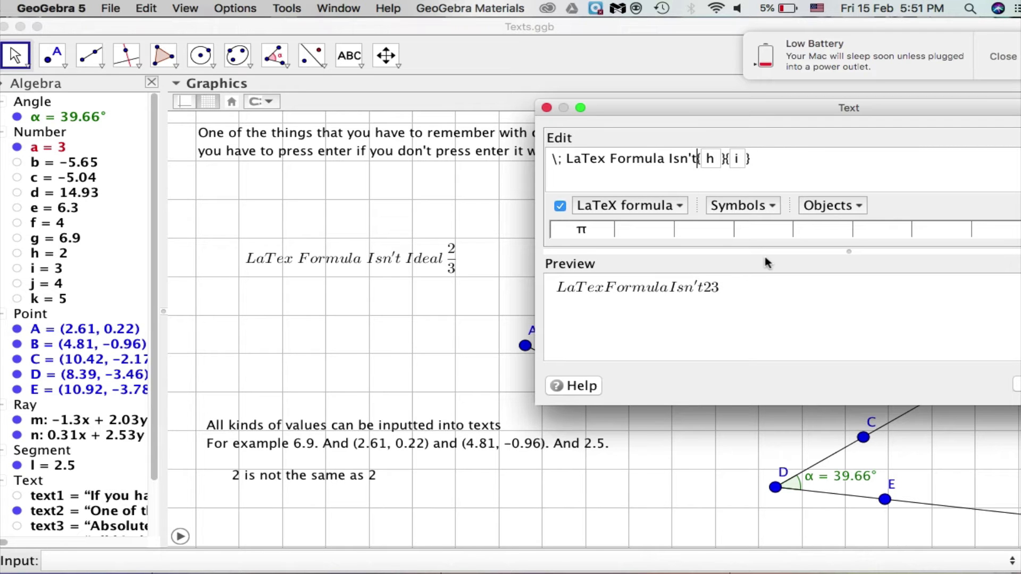
key("BackSpace")
key("BackSpace")
key("BackSpace")
key("BackSpace")
key("BackSpace")
key("BackSpace")
key("BackSpace")
key("BackSpace")
key("BackSpace")
key("BackSpace")
key("BackSpace")
key("BackSpace")
key("BackSpace")
key("BackSpace")
key("BackSpace")
key("BackSpace")
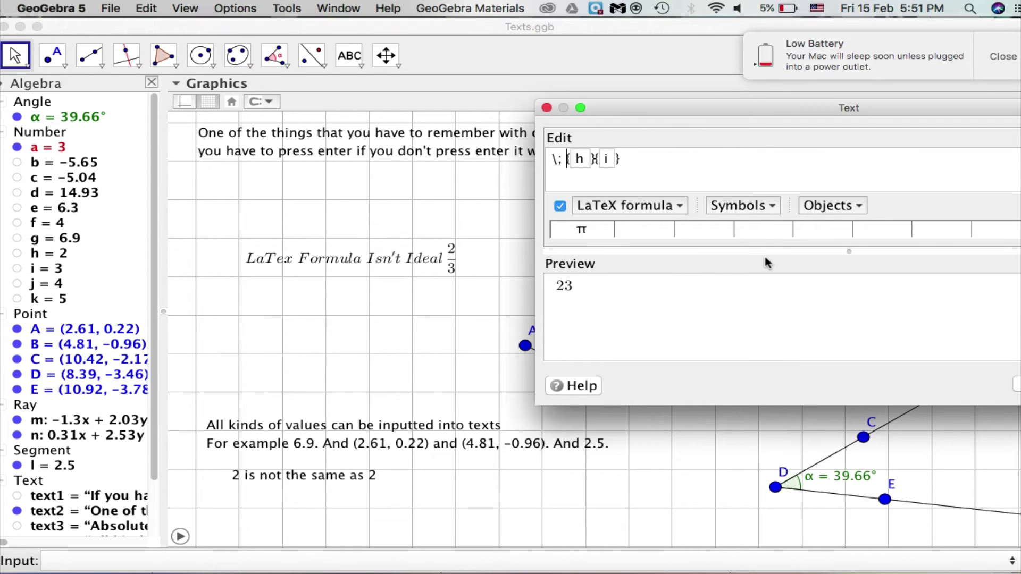
key("BackSpace")
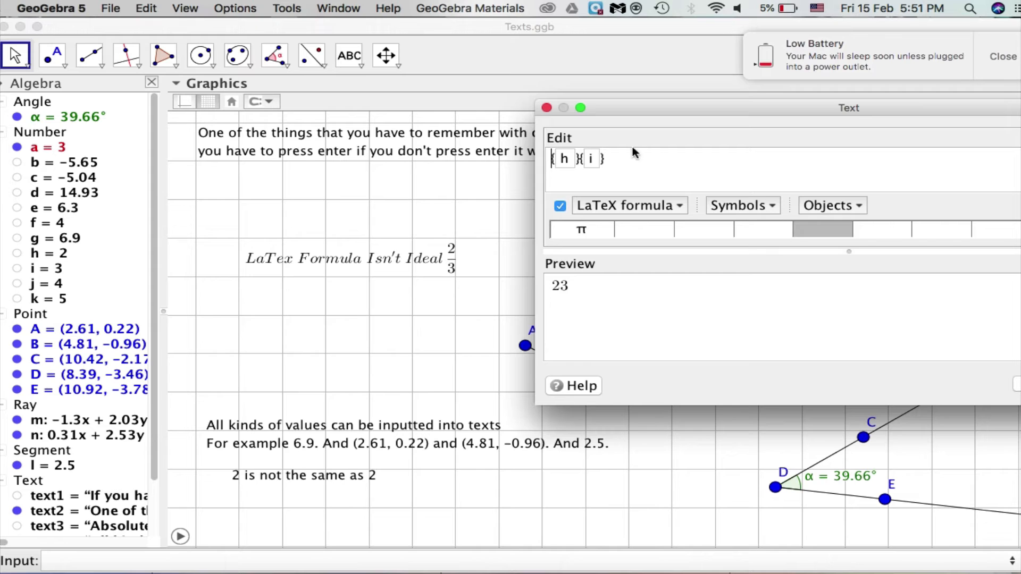
left_click(617, 153)
key("BackSpace")
key("BackSpace")
key("BackSpace")
key("BackSpace")
key("BackSpace")
key("BackSpace")
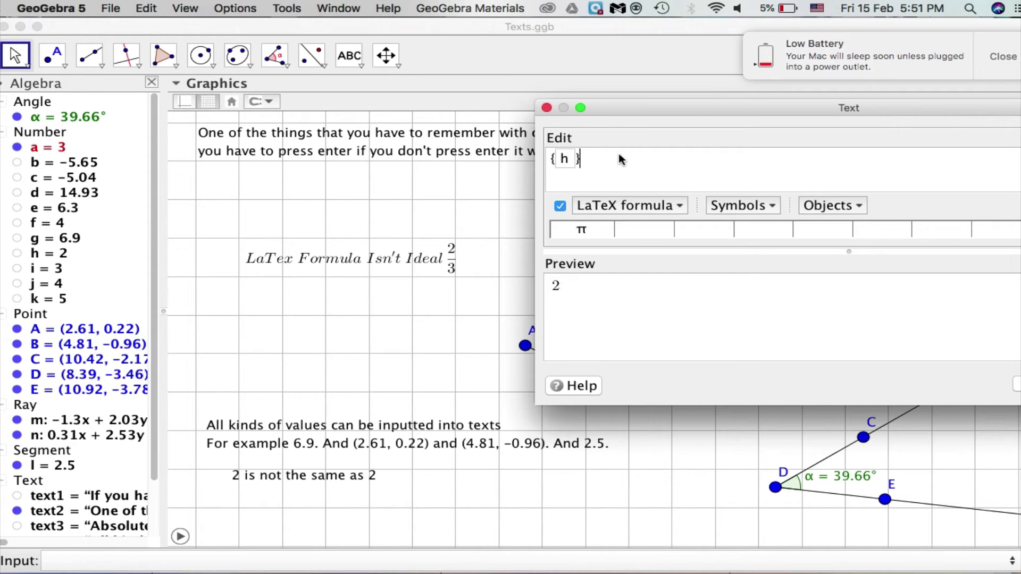
- Insert the LaTeX a/b fraction template and empty its numerator and denominator placeholders
left_click(669, 204)
mouse_move(675, 224)
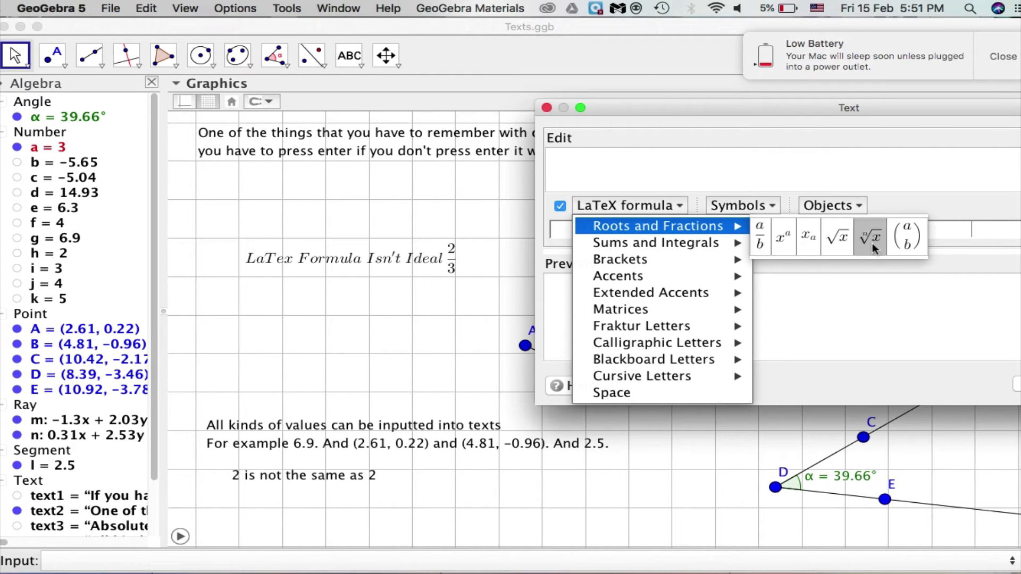
left_click(759, 240)
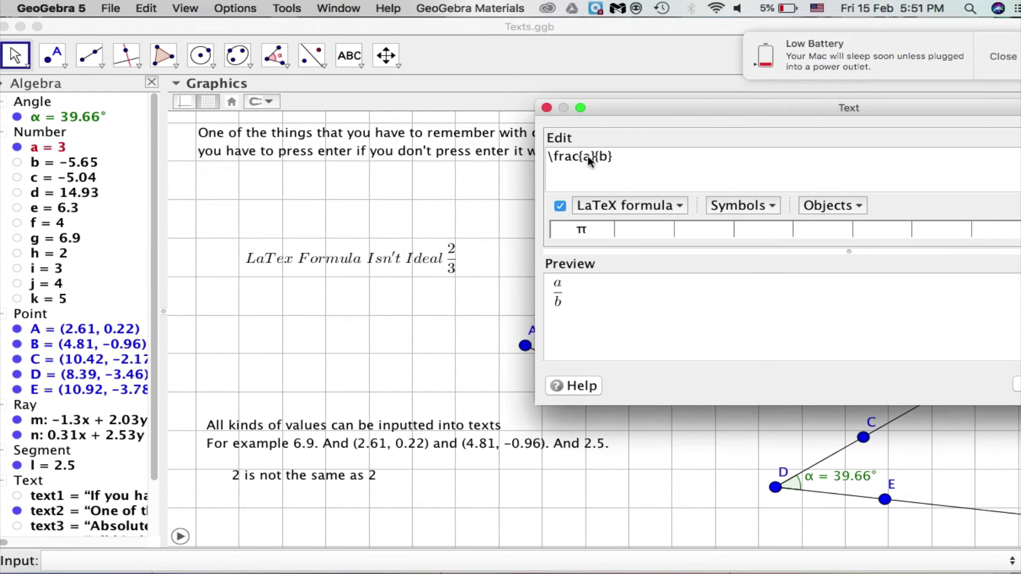
key("BackSpace")
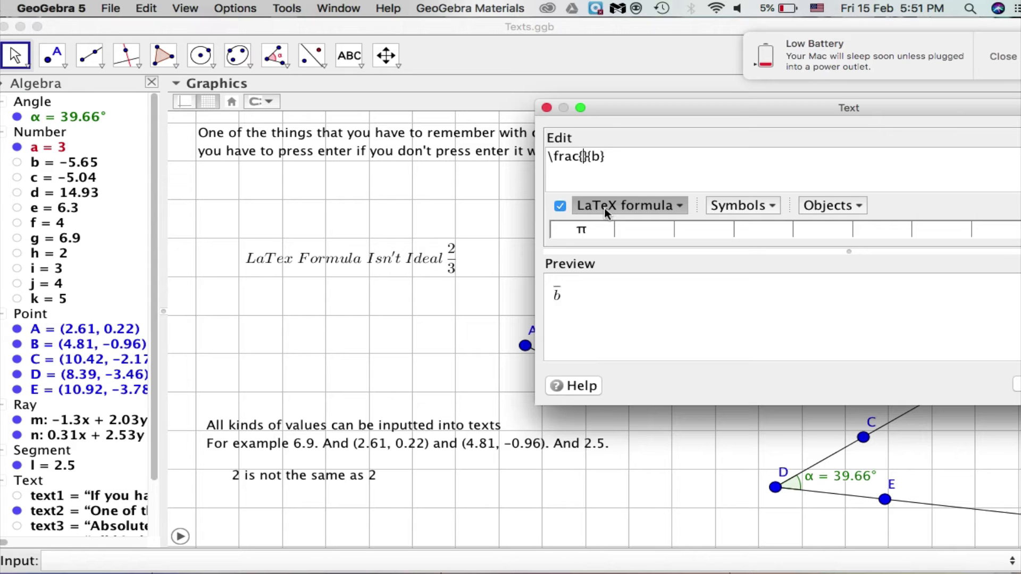
type("h")
key("Right")
key("Right")
key("Right")
key("BackSpace")
key("Left")
key("BackSpace")
- Insert object h as the fraction's numerator and object g as its denominator, and apply the edited text
left_click(857, 206)
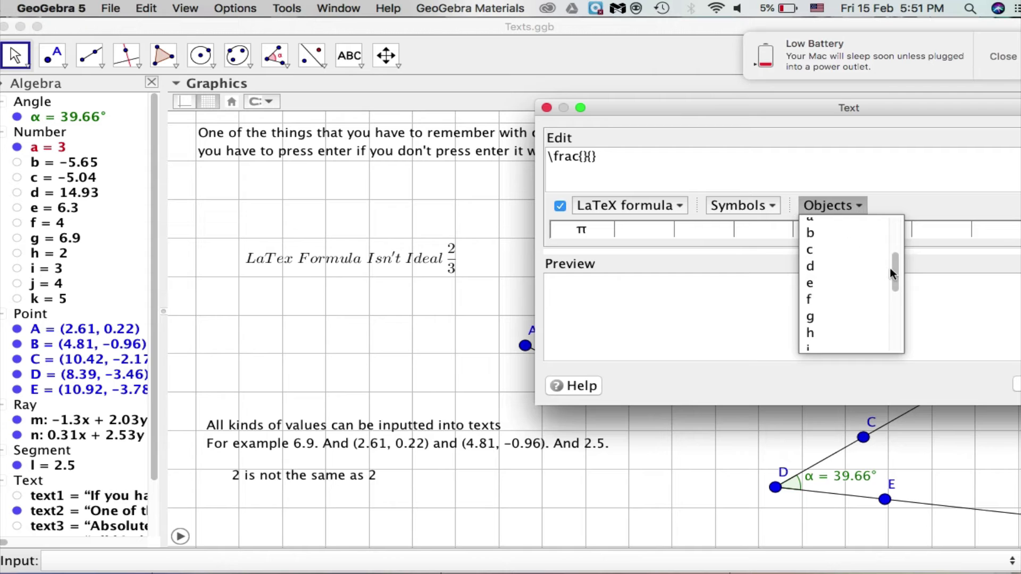
left_click_drag(891, 267, 894, 305)
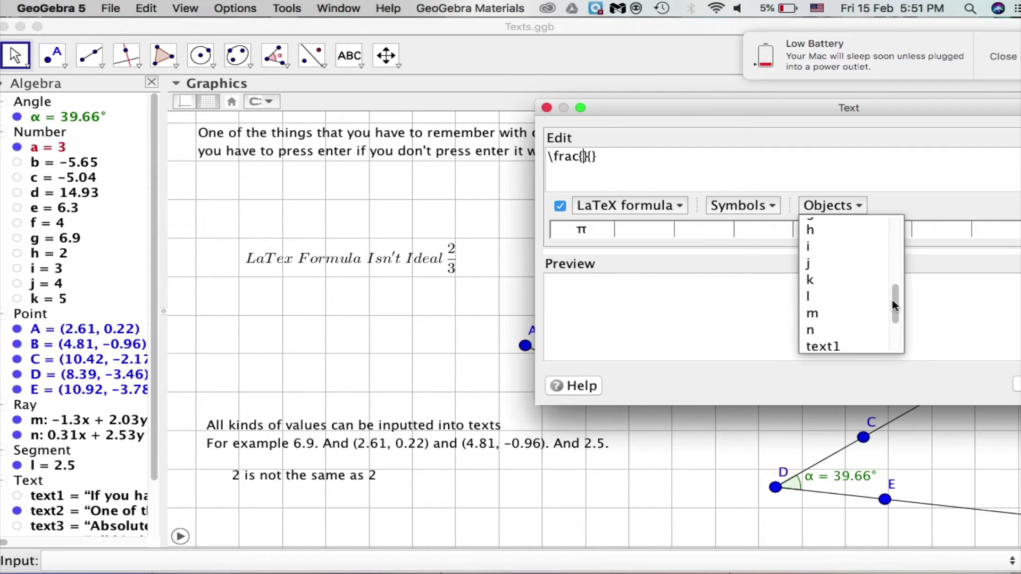
left_click(822, 228)
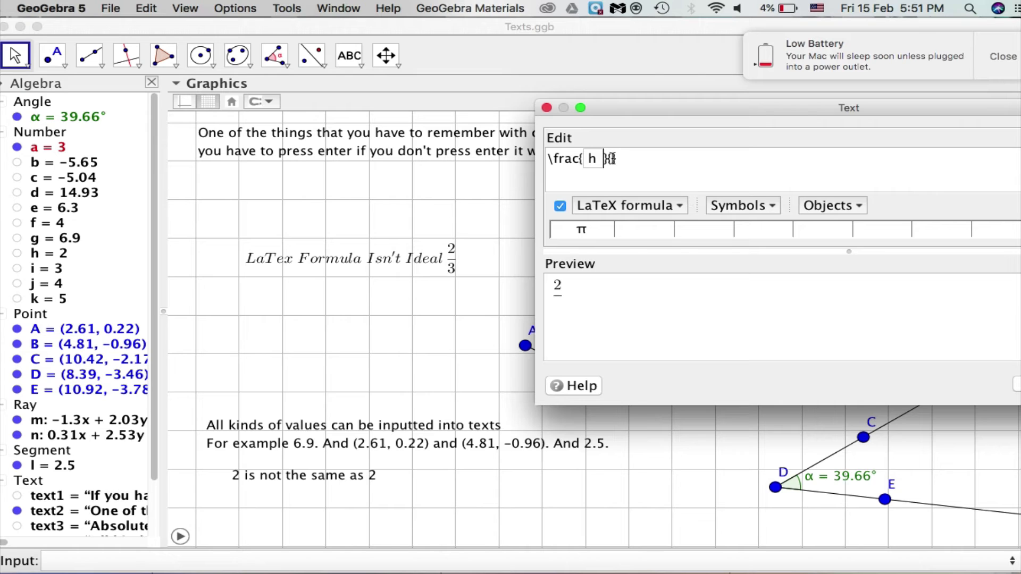
left_click(857, 206)
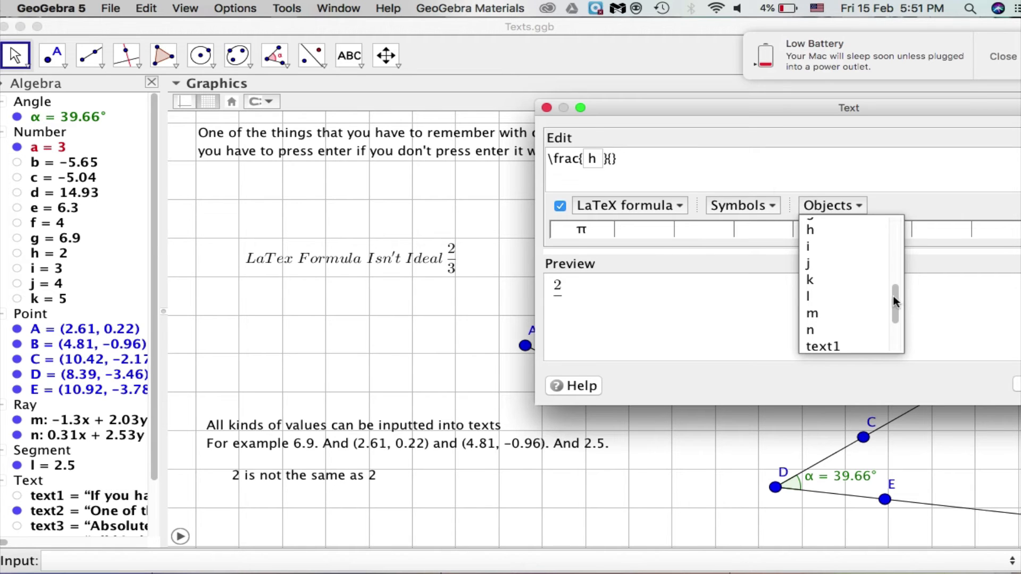
left_click_drag(892, 296, 893, 272)
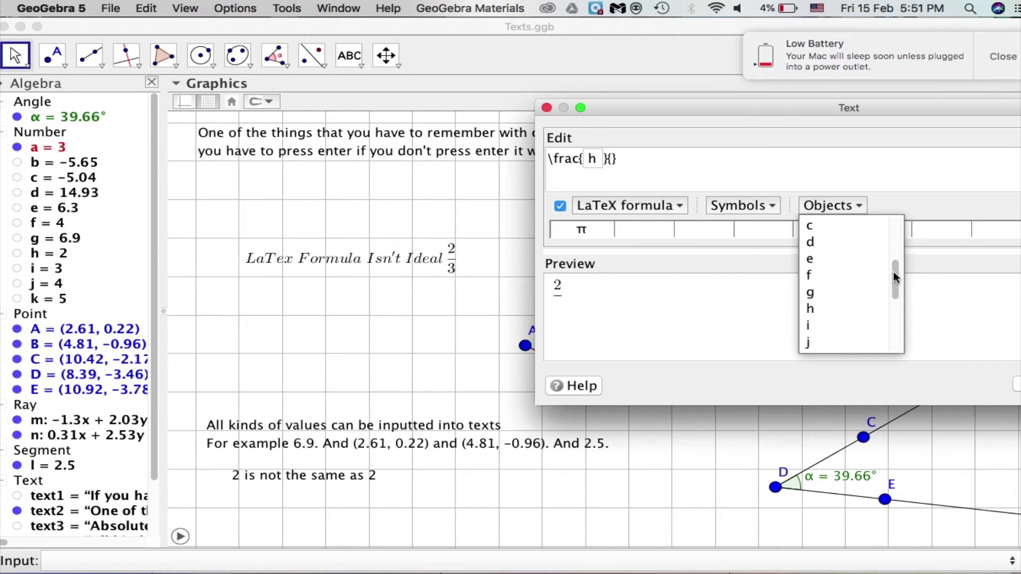
left_click(812, 291)
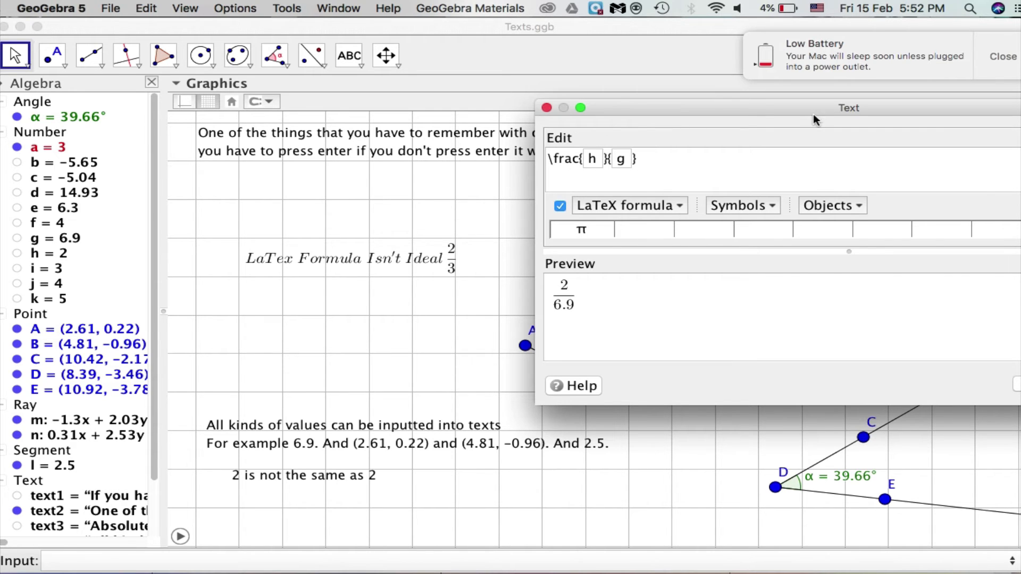
left_click_drag(810, 105, 667, 98)
left_click(899, 377)
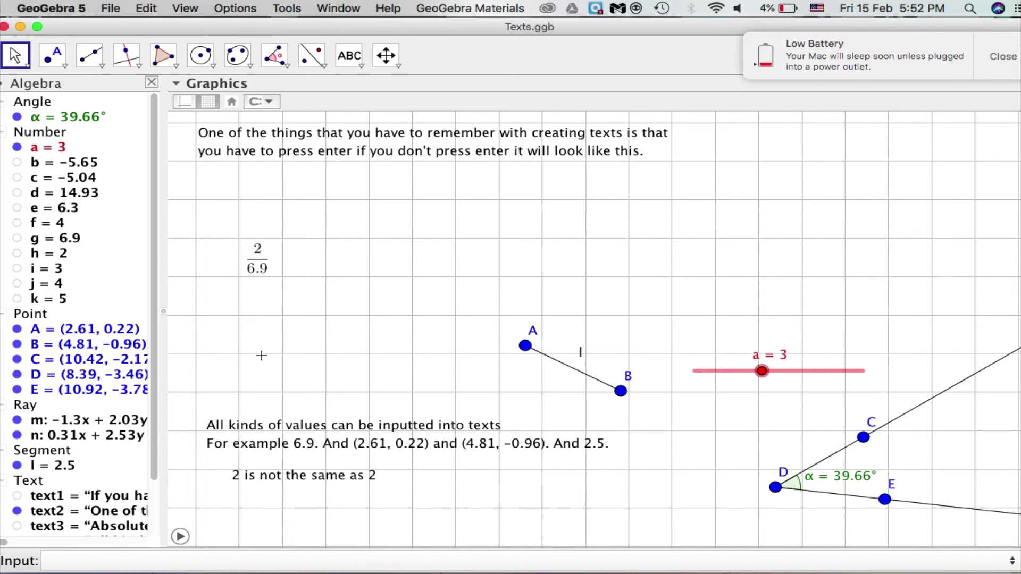
- Start the animation of number g and inspect the object references in the "All kinds of values can be inputted into texts" text, discarding any edits
left_click(180, 537)
double_click(348, 440)
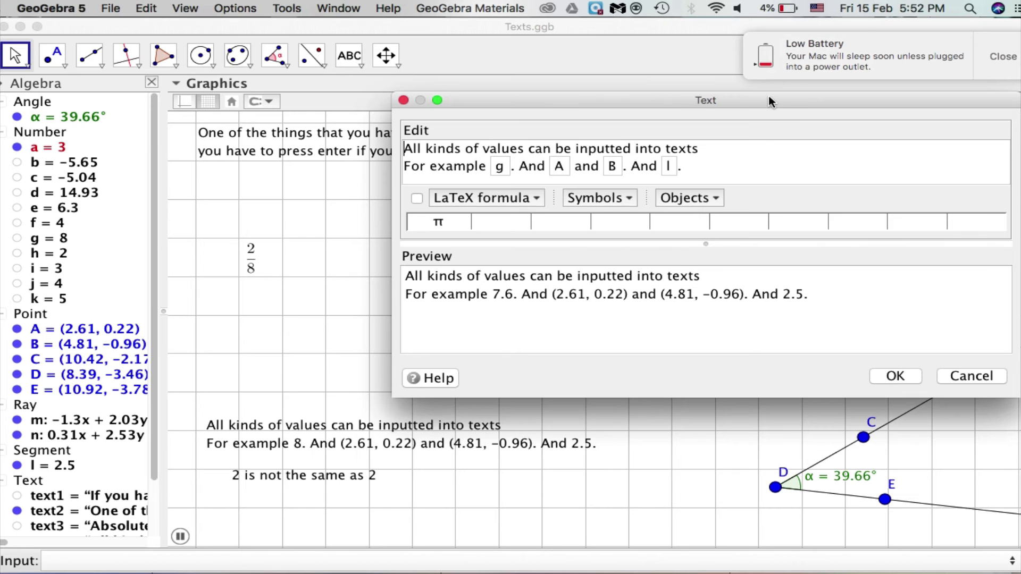
left_click_drag(767, 96, 407, 8)
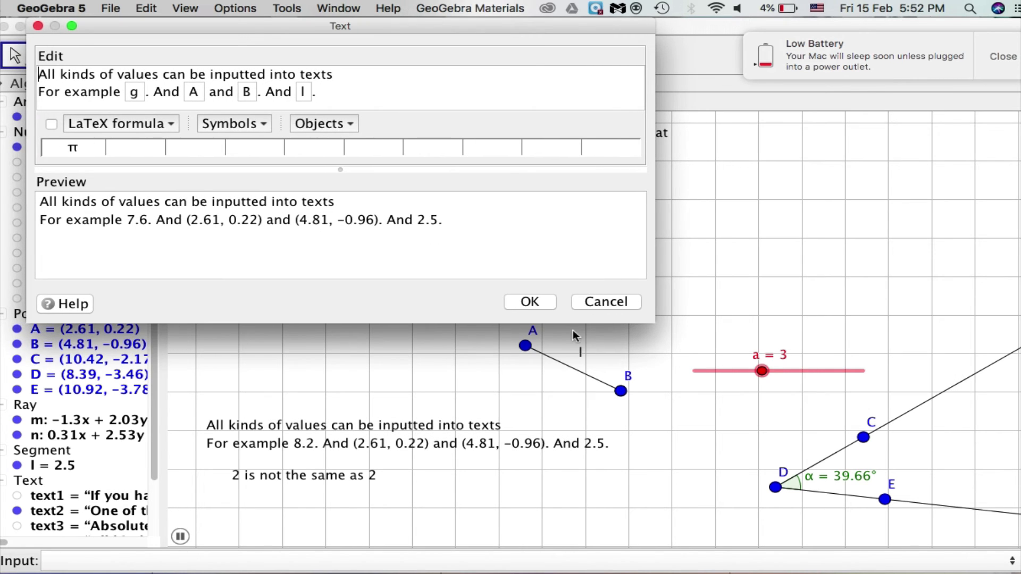
left_click(527, 351)
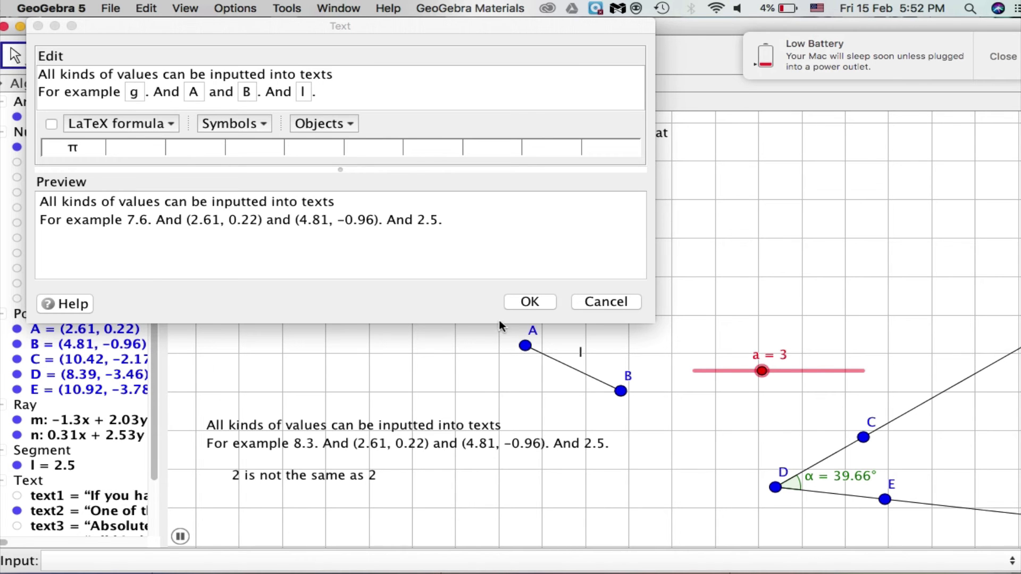
left_click_drag(463, 27, 1018, 56)
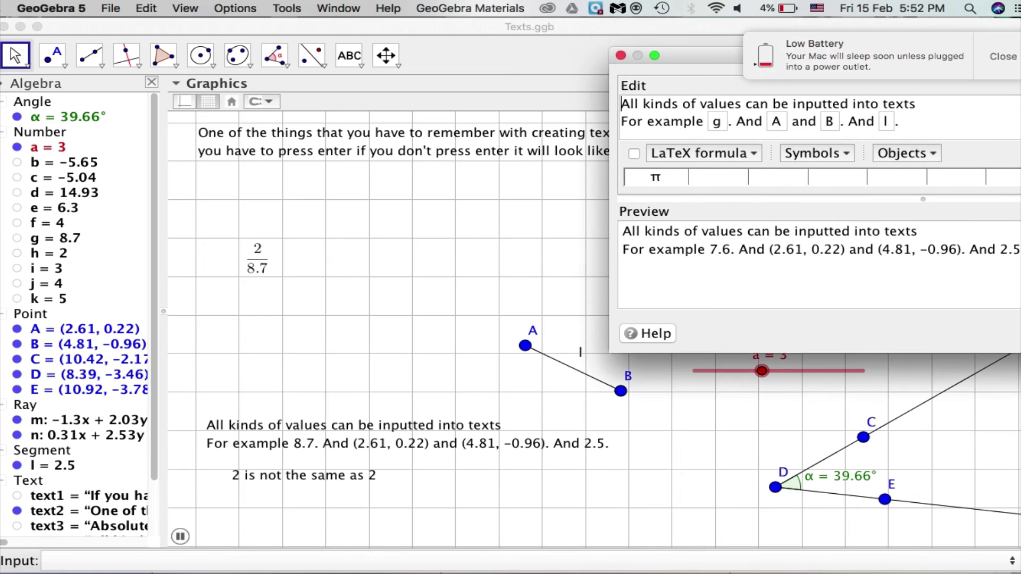
left_click(530, 351)
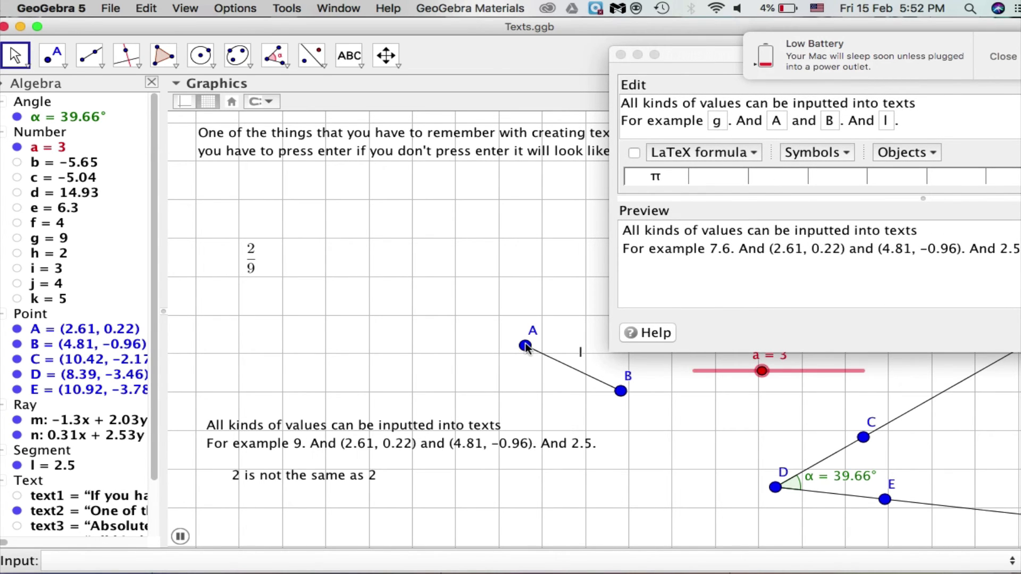
left_click(525, 347)
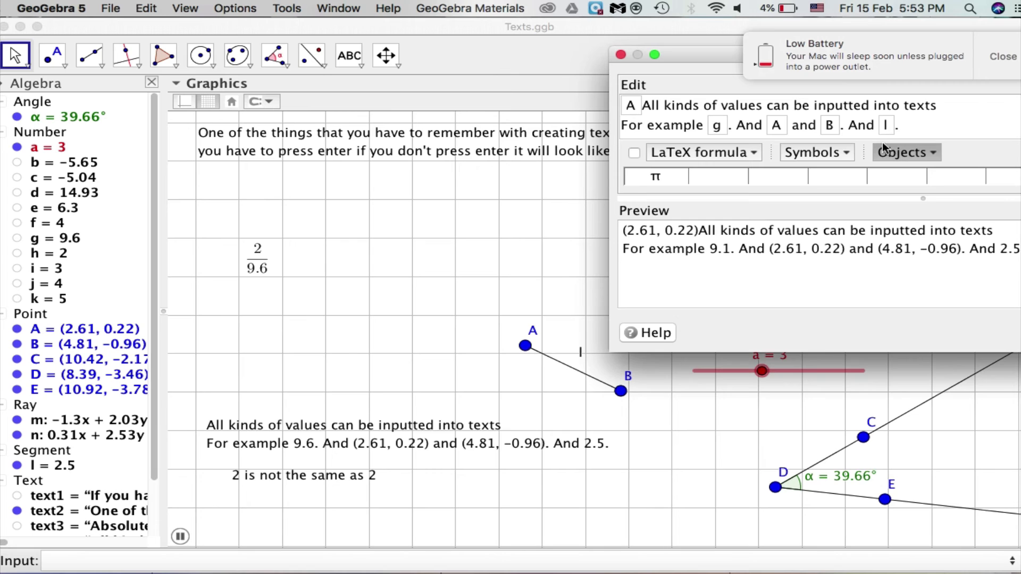
left_click(620, 55)
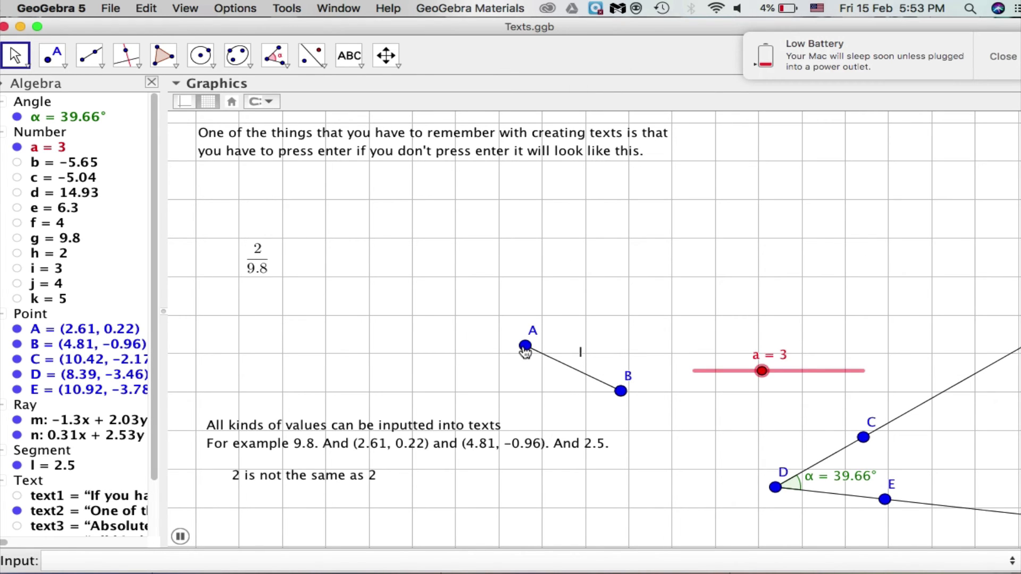
- Move segment endpoint A to (0, 0) and endpoint B to (6, 3) with the Move tool
left_click_drag(525, 346, 498, 275)
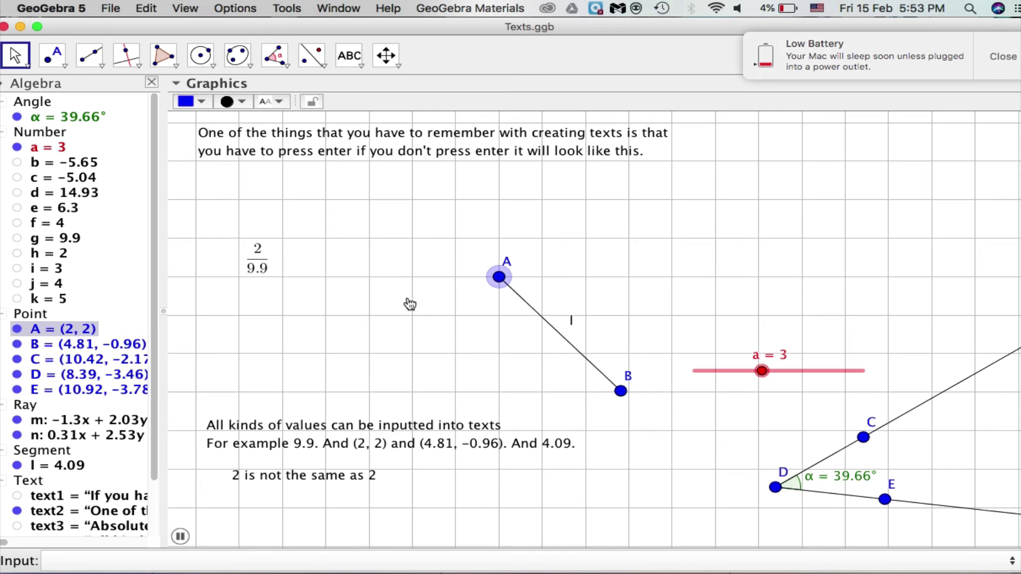
left_click_drag(409, 304, 406, 341)
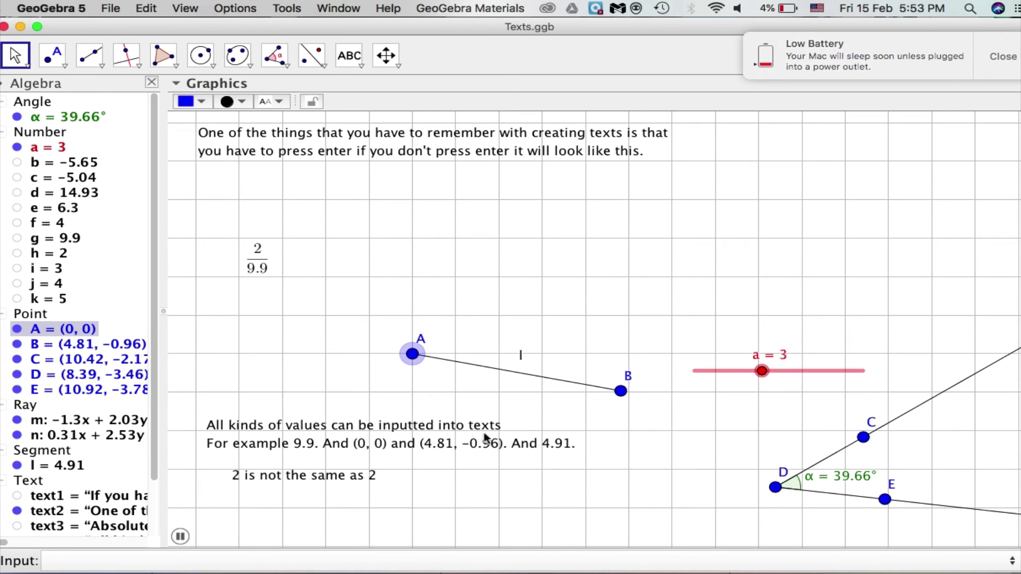
left_click(732, 377)
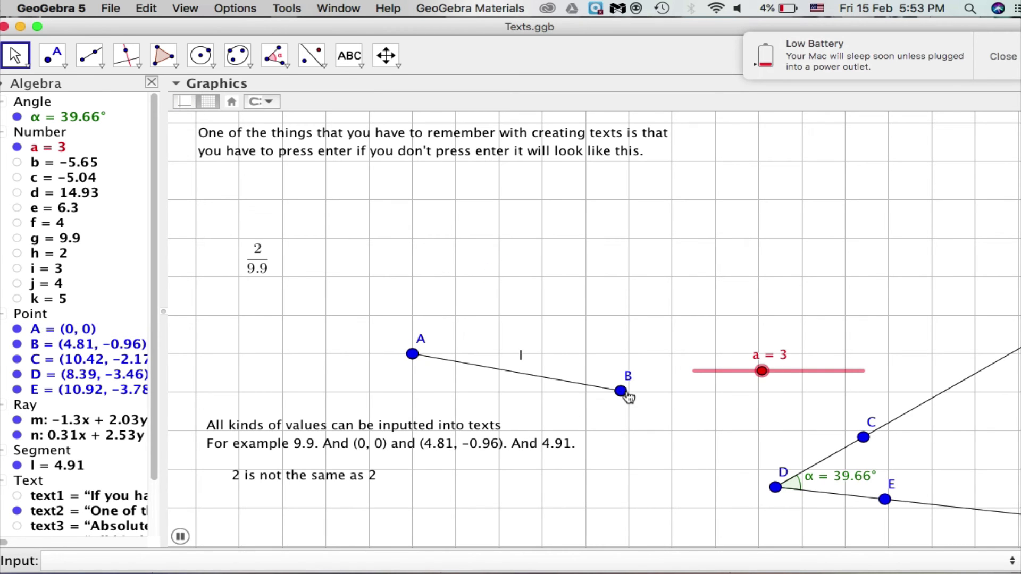
left_click_drag(621, 393, 679, 251)
left_click(515, 298)
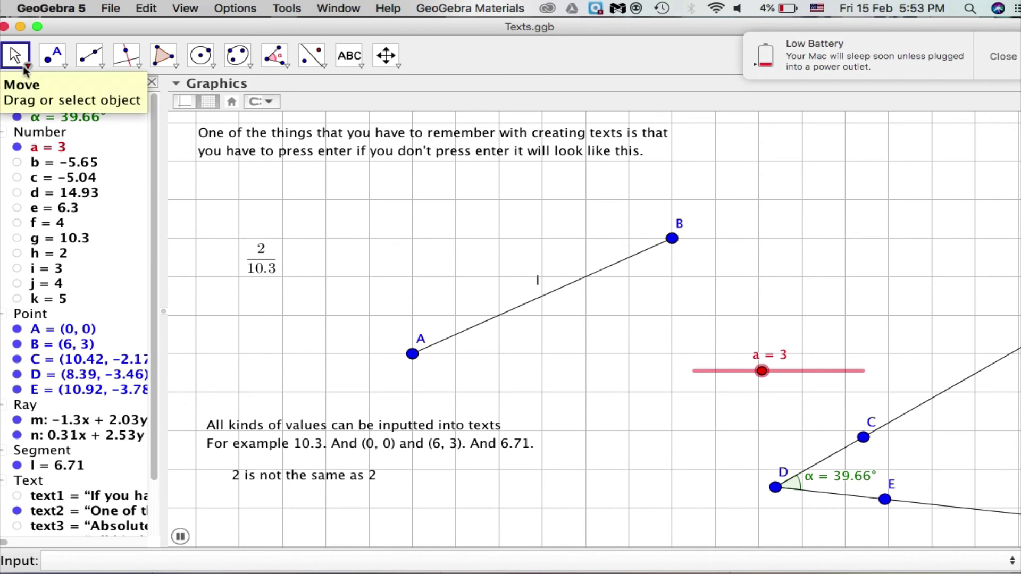
left_click(21, 61)
left_click(32, 88)
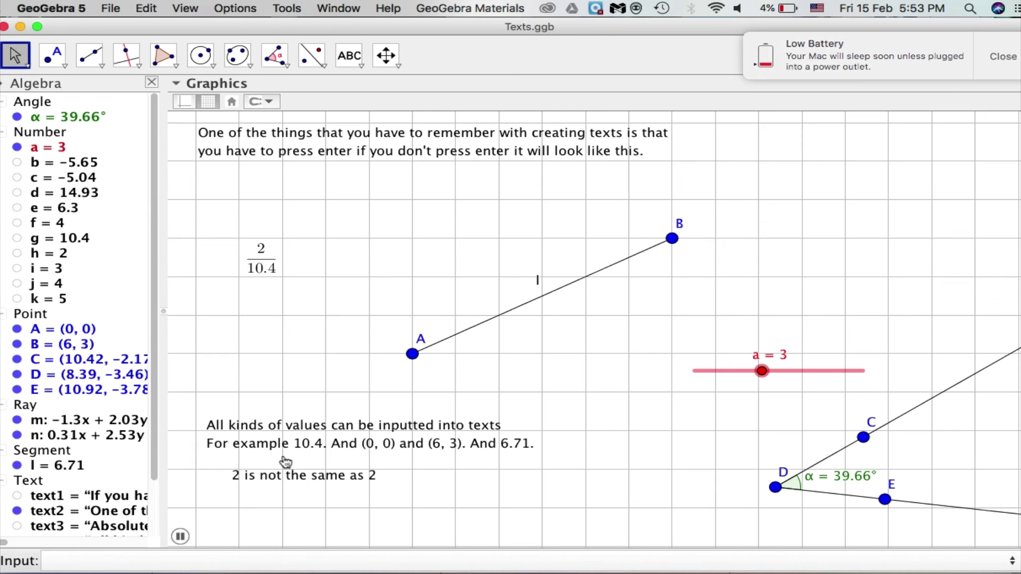
- Examine the object reference in the "2 is not the same as" text and close it without applying any edit
left_click(287, 477)
double_click(287, 477)
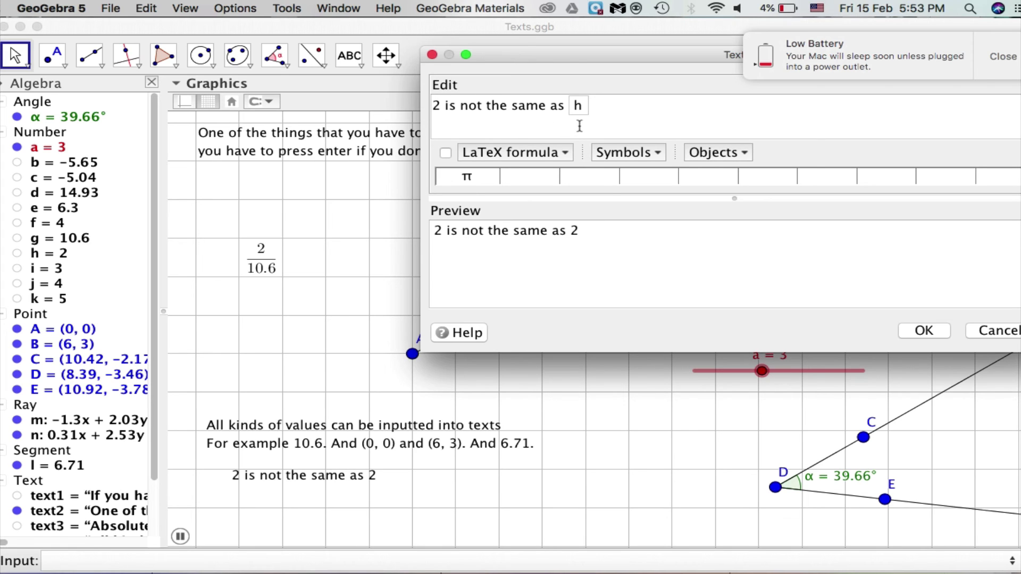
left_click(55, 256)
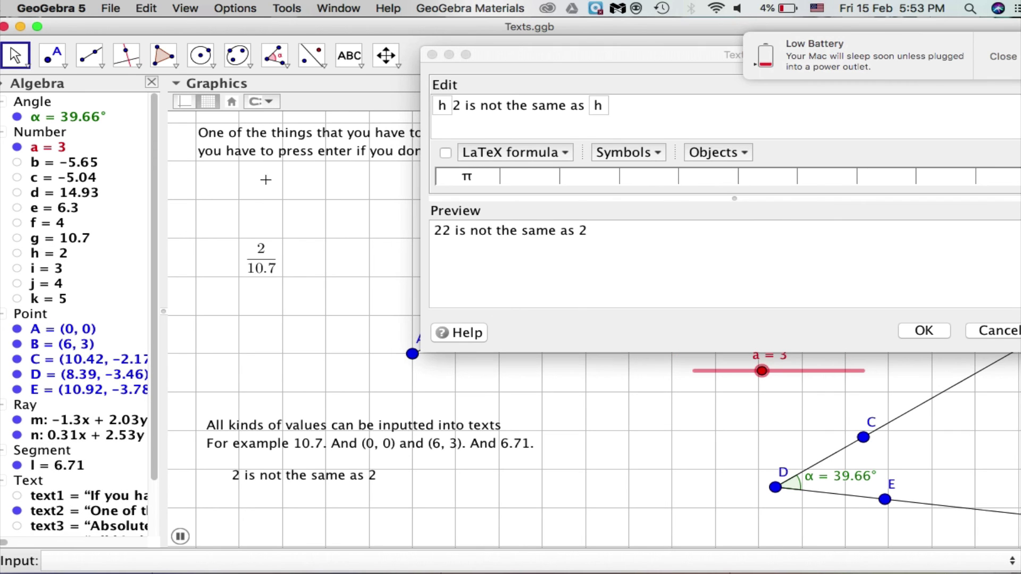
left_click(432, 55)
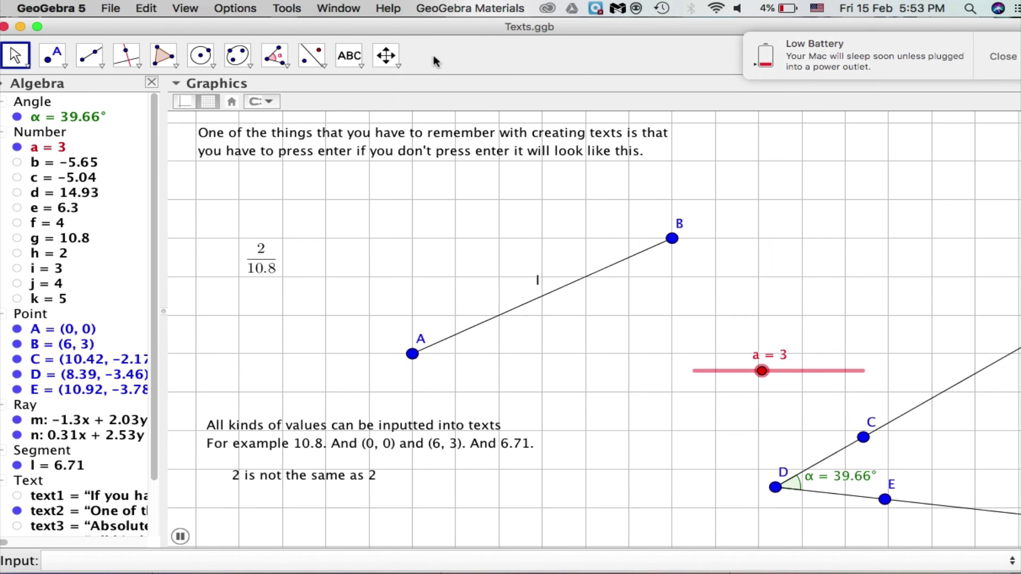
- Set number h to 4 and move point A to (4, 0)
triple_click(47, 256)
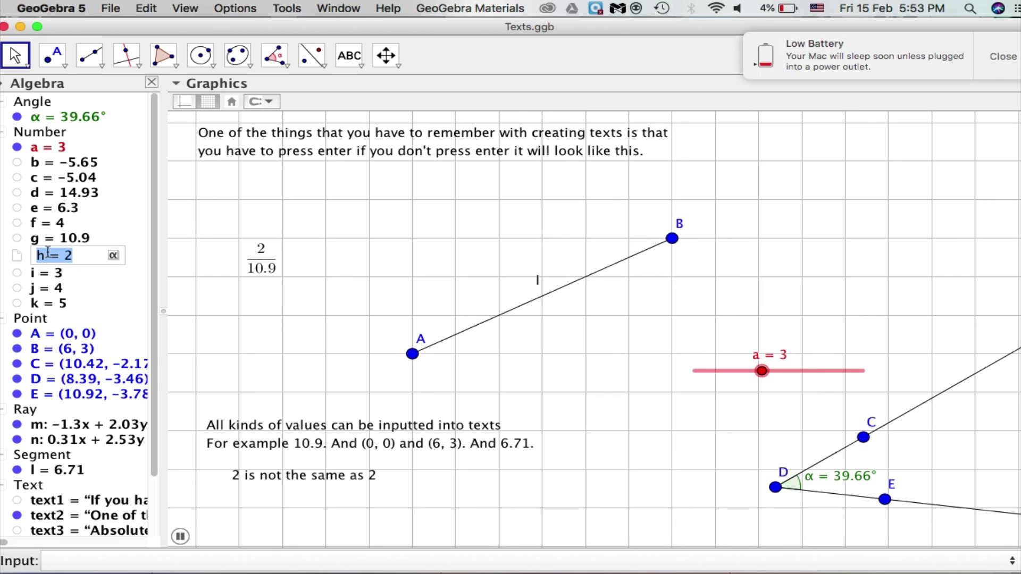
type("4")
key("Return")
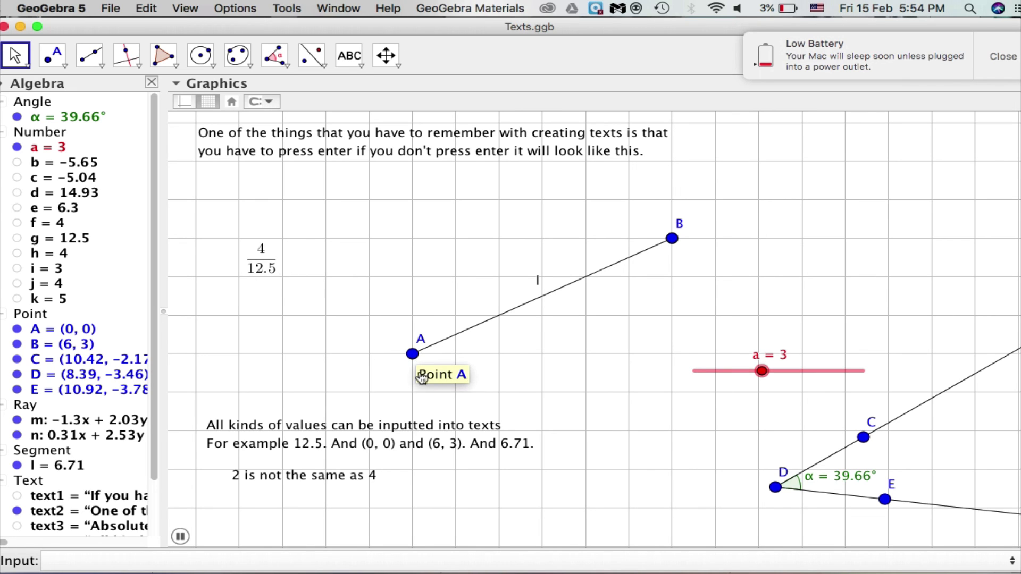
left_click_drag(412, 353, 568, 365)
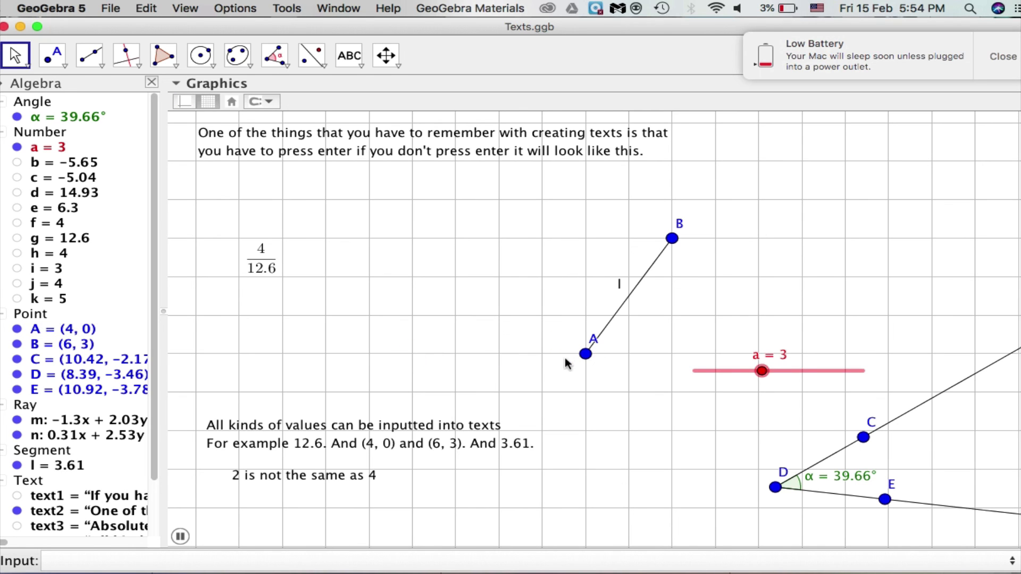